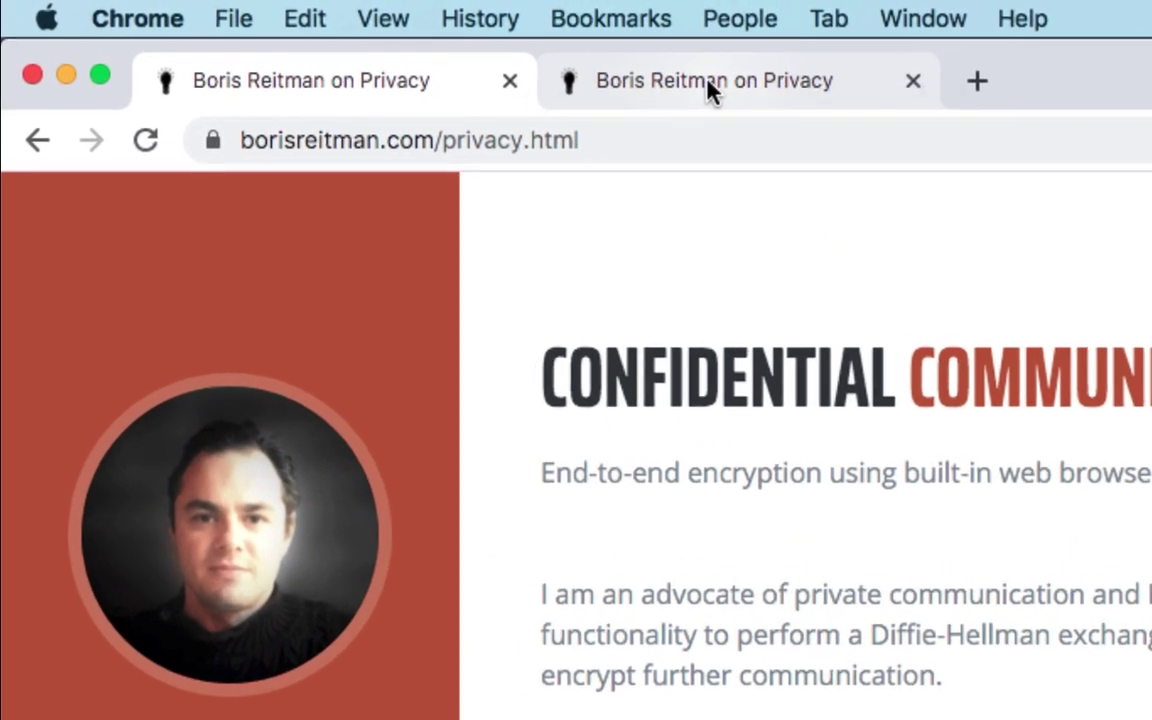
Copy the first tab's exchange code
{"action": "left_click", "coordinate": [484, 60]}
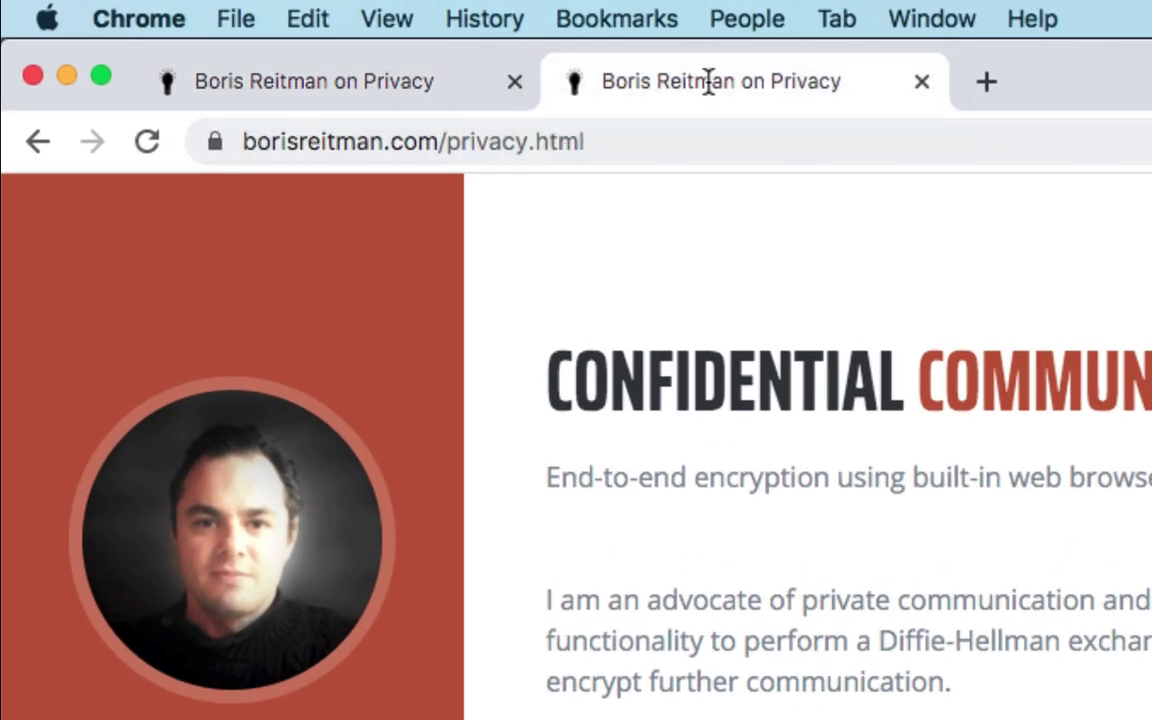
{"action": "left_click", "coordinate": [400, 91]}
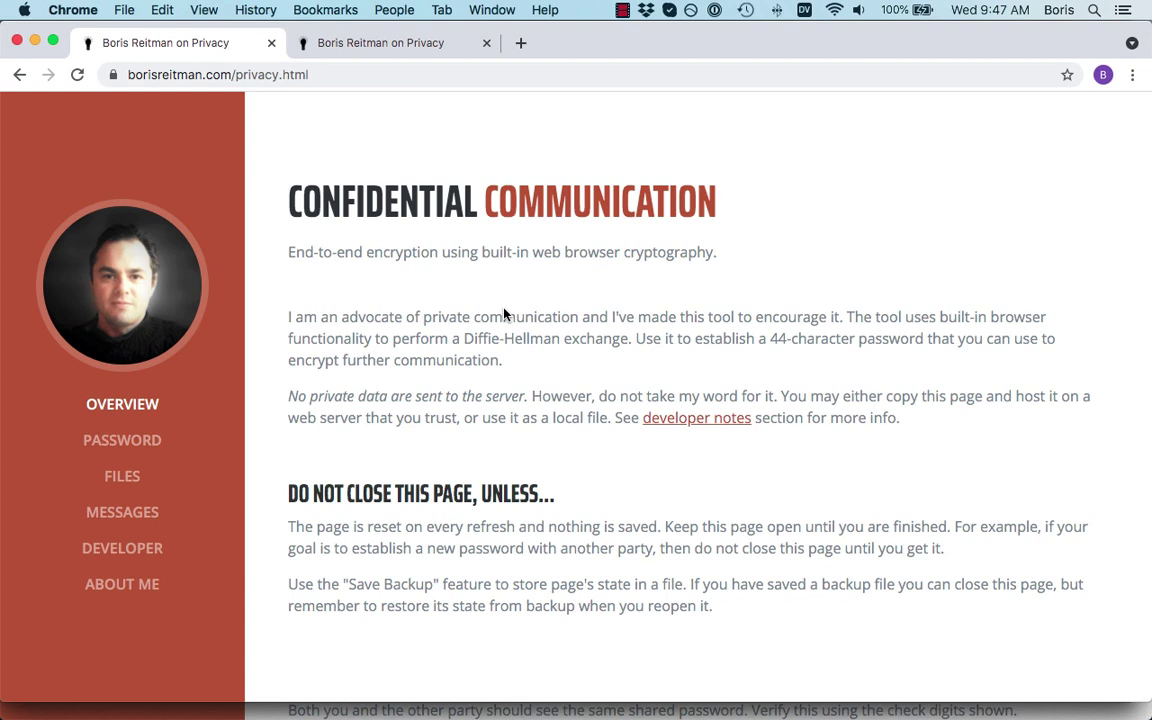
{"action": "scroll", "coordinate": [505, 314], "scroll_direction": "down", "scroll_amount": 10}
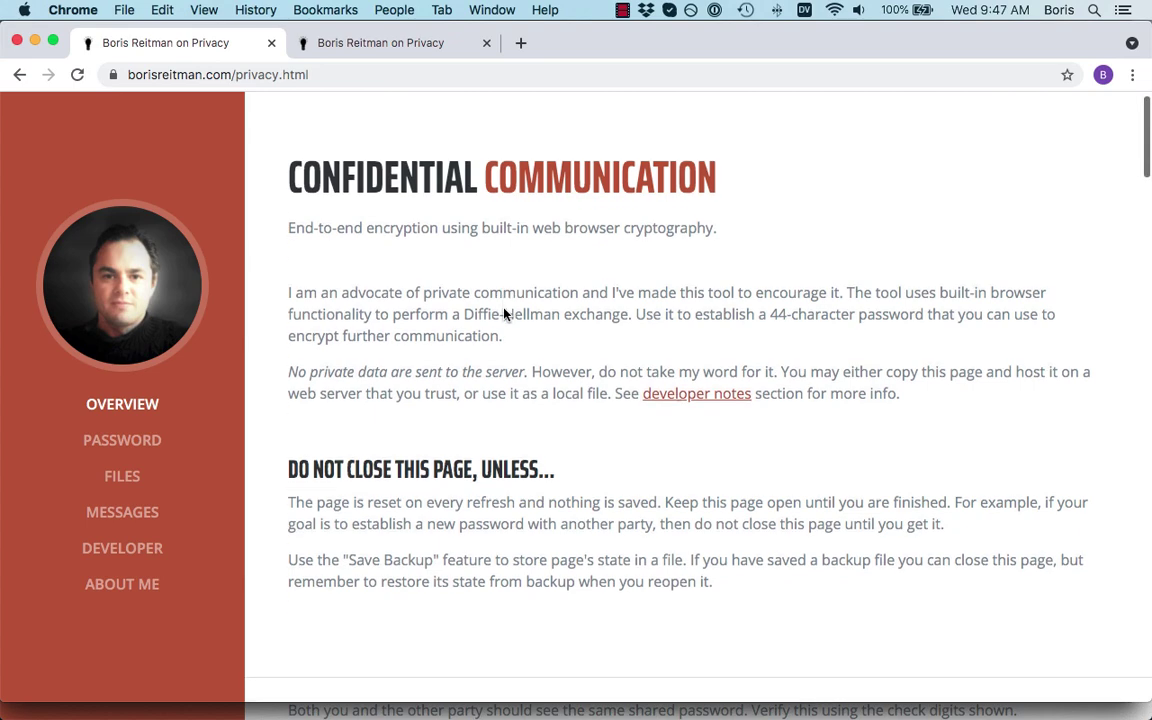
{"action": "scroll", "coordinate": [505, 314], "scroll_direction": "down", "scroll_amount": 2}
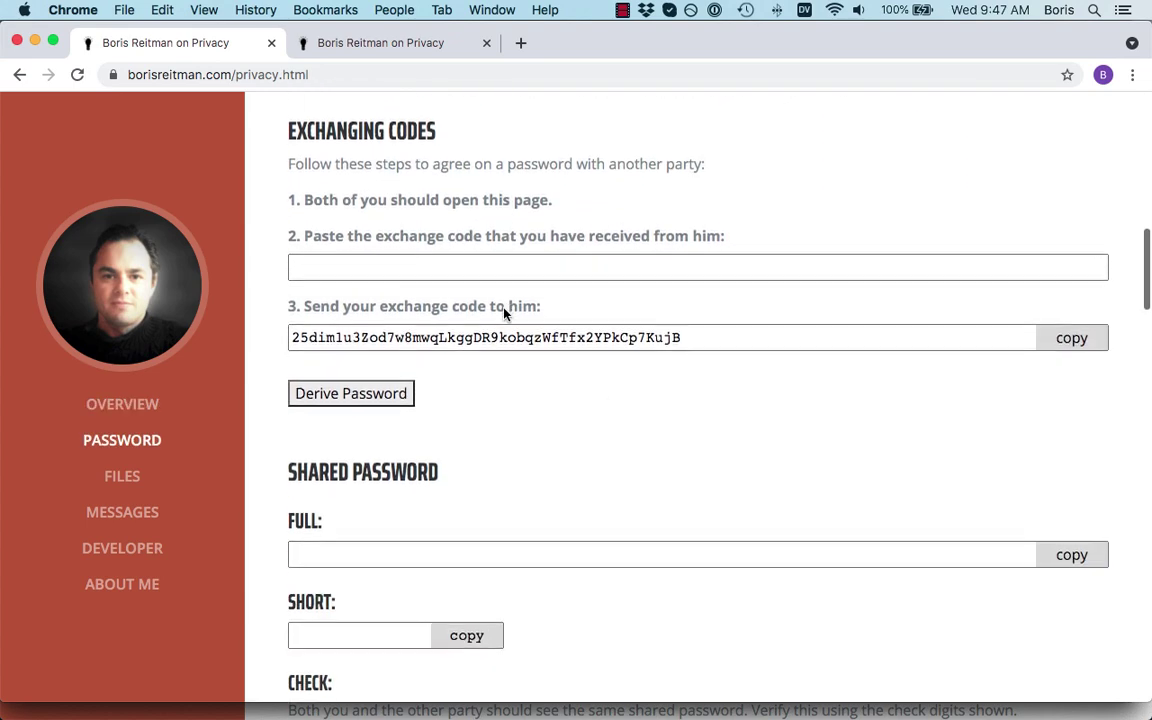
{"action": "scroll", "coordinate": [632, 427], "scroll_direction": "up", "scroll_amount": 1}
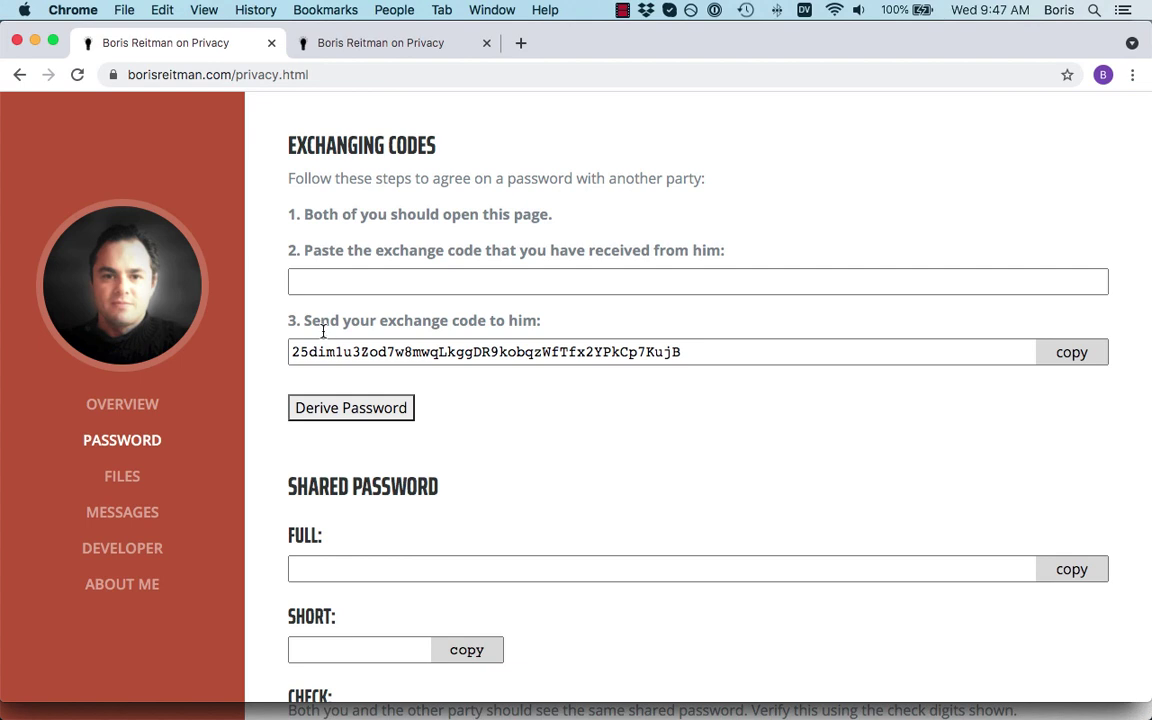
{"action": "left_click", "coordinate": [1070, 362]}
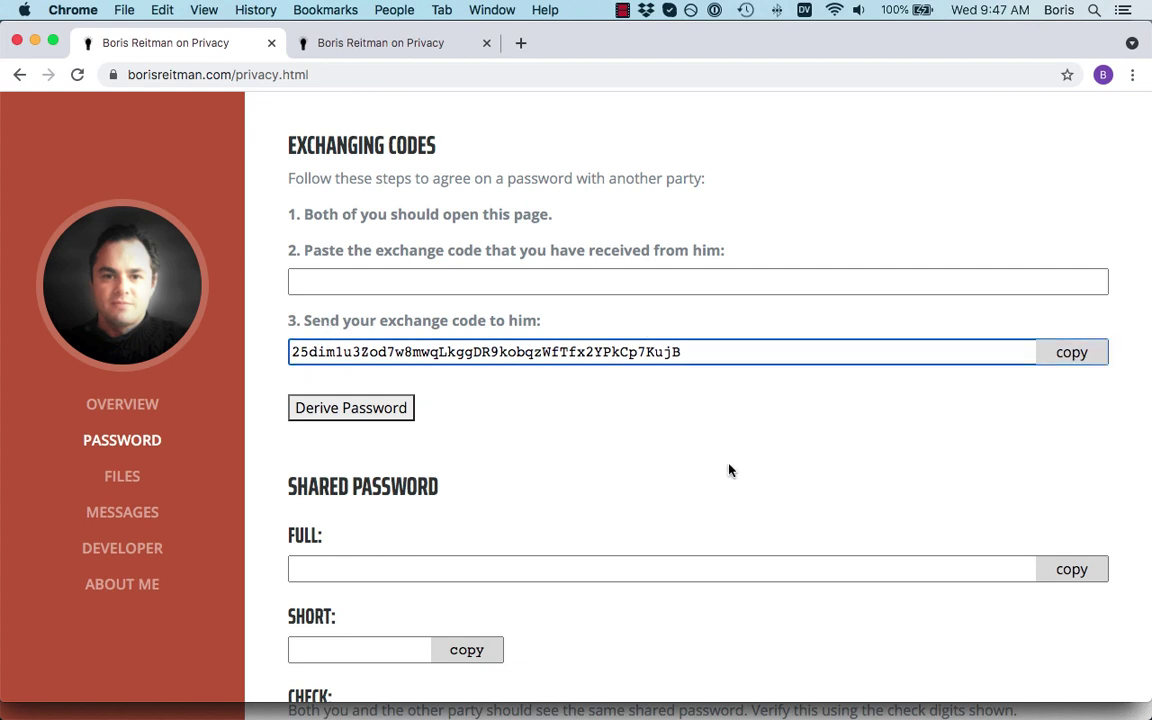
Paste it into the second tab's received-code field, then copy the second tab's own code
{"action": "left_click", "coordinate": [380, 44]}
{"action": "scroll", "coordinate": [540, 385], "scroll_direction": "down", "scroll_amount": 5}
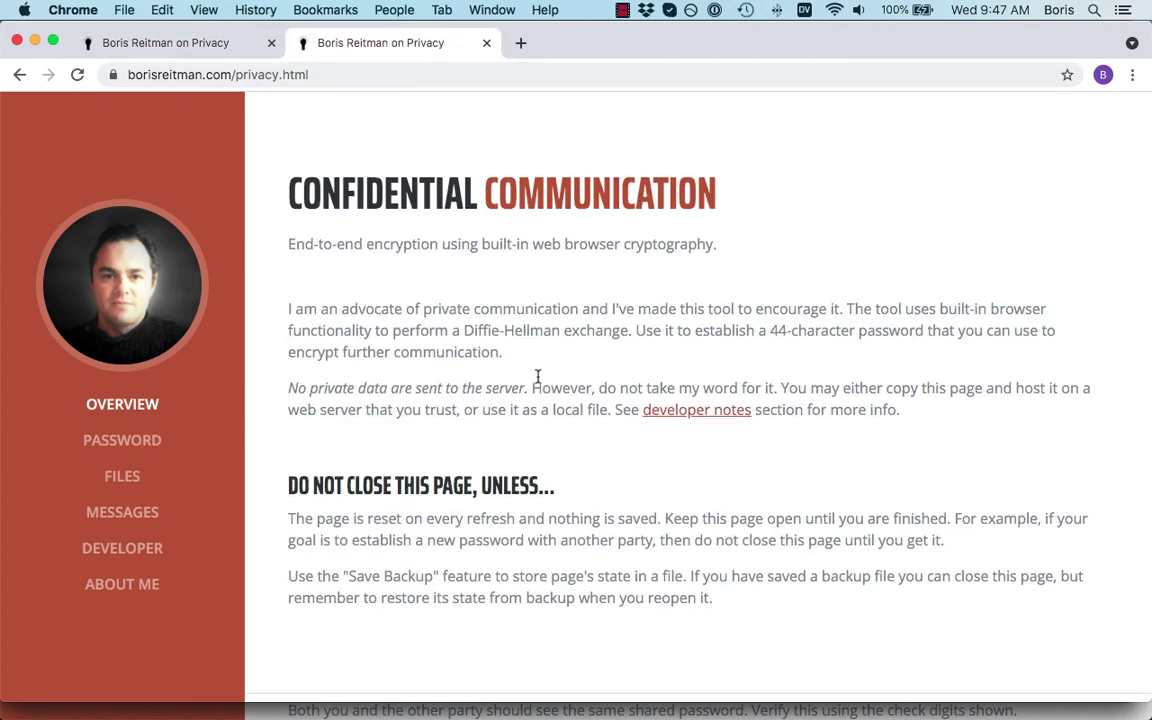
{"action": "scroll", "coordinate": [544, 395], "scroll_direction": "down", "scroll_amount": 10}
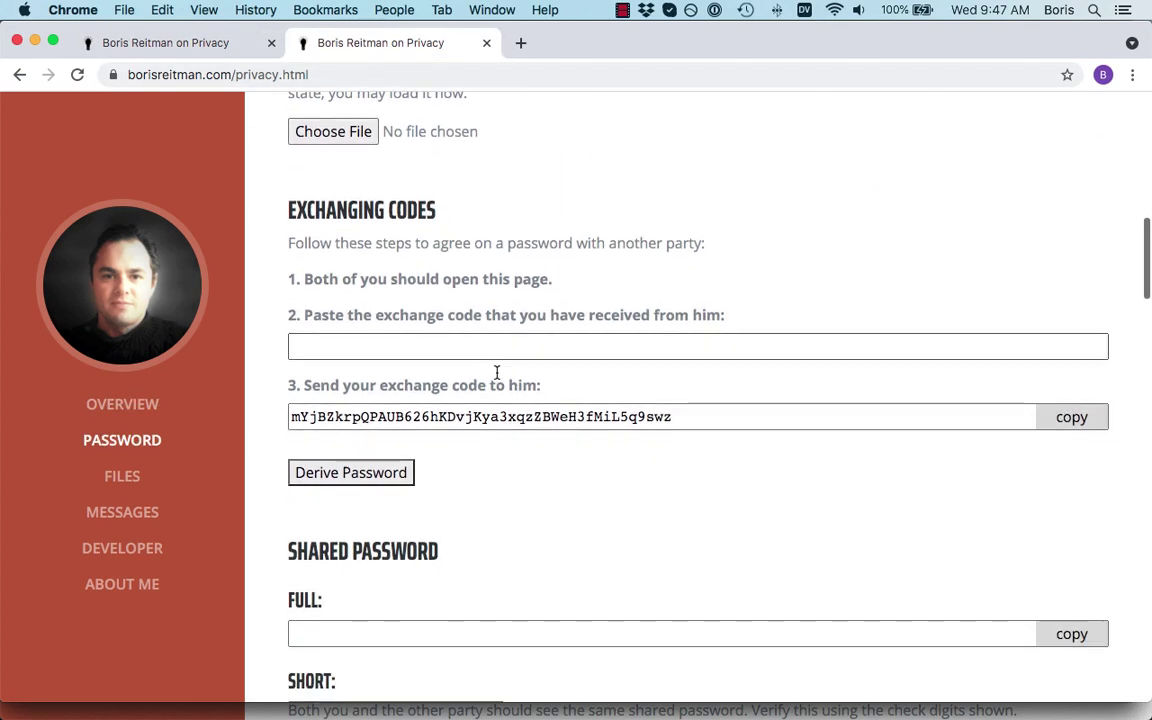
{"action": "left_click", "coordinate": [409, 345]}
{"action": "right_click", "coordinate": [409, 345]}
{"action": "left_click", "coordinate": [480, 456]}
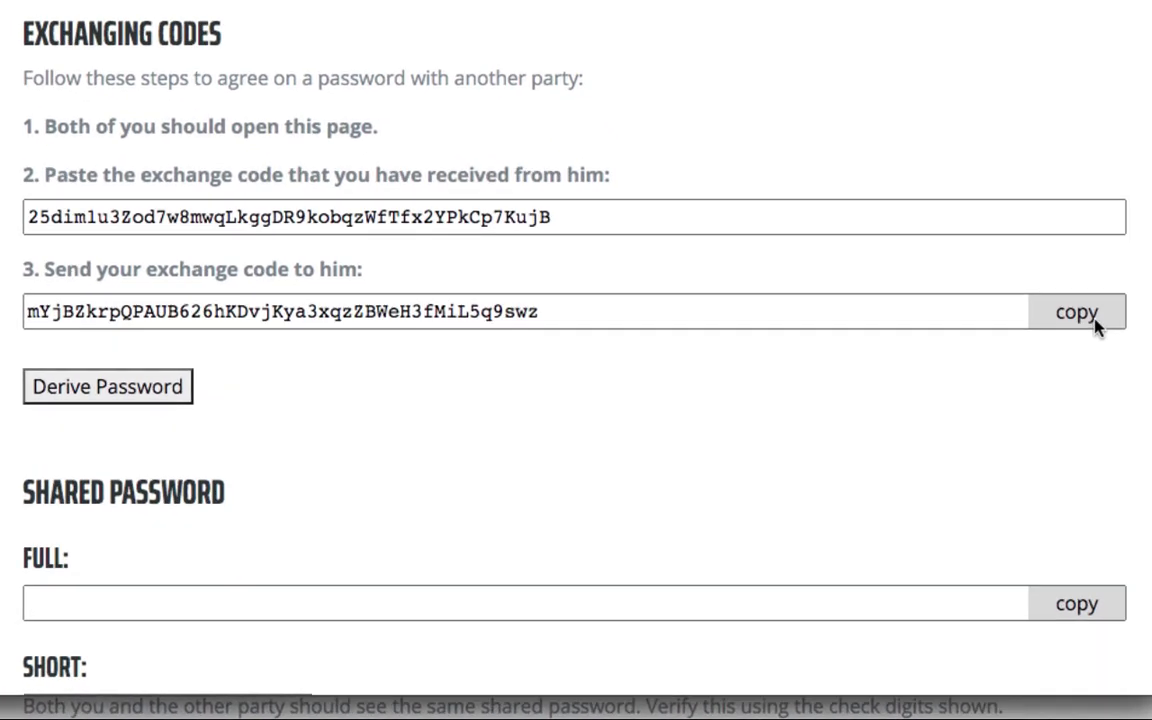
{"action": "left_click", "coordinate": [1085, 424]}
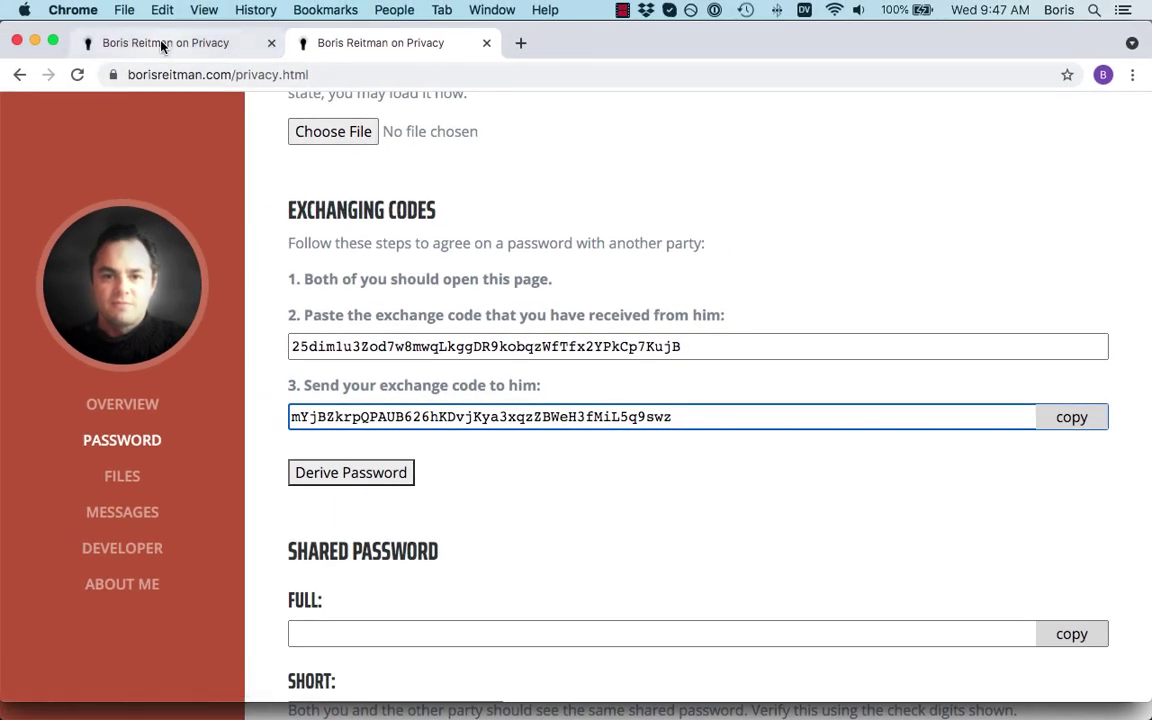
In the first tab, paste the second tab's code as the received code and derive the password
{"action": "left_click", "coordinate": [148, 42]}
{"action": "left_click", "coordinate": [316, 281]}
{"action": "right_click", "coordinate": [316, 281]}
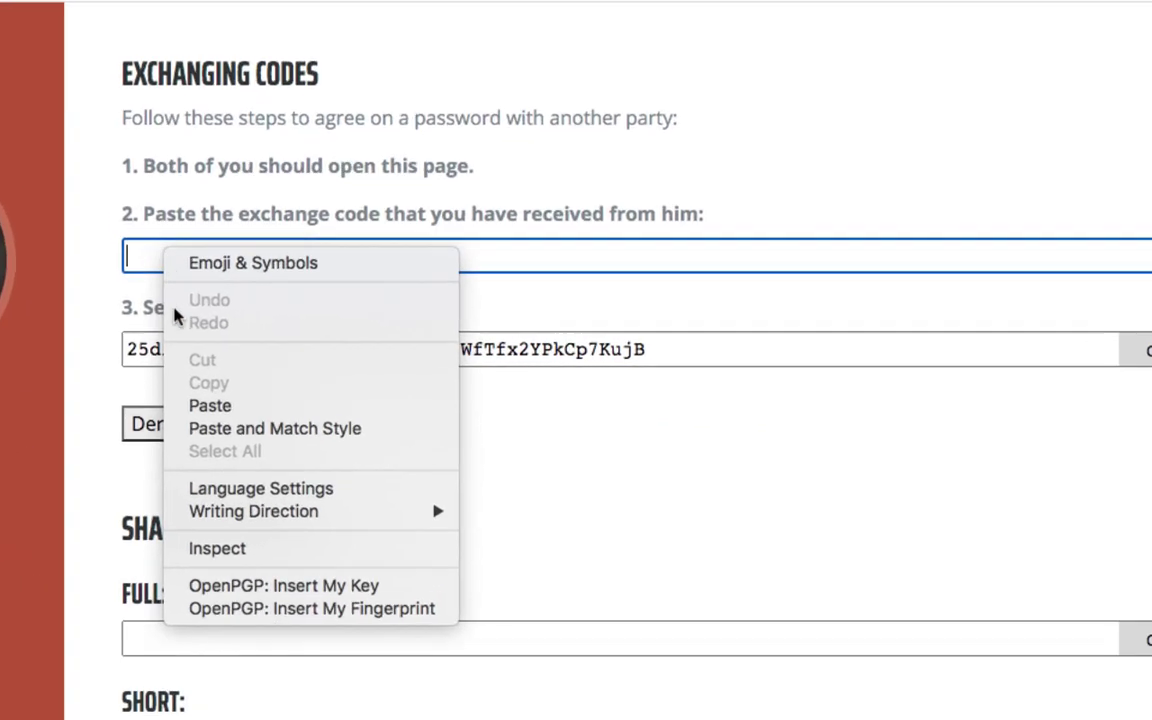
{"action": "left_click", "coordinate": [204, 406]}
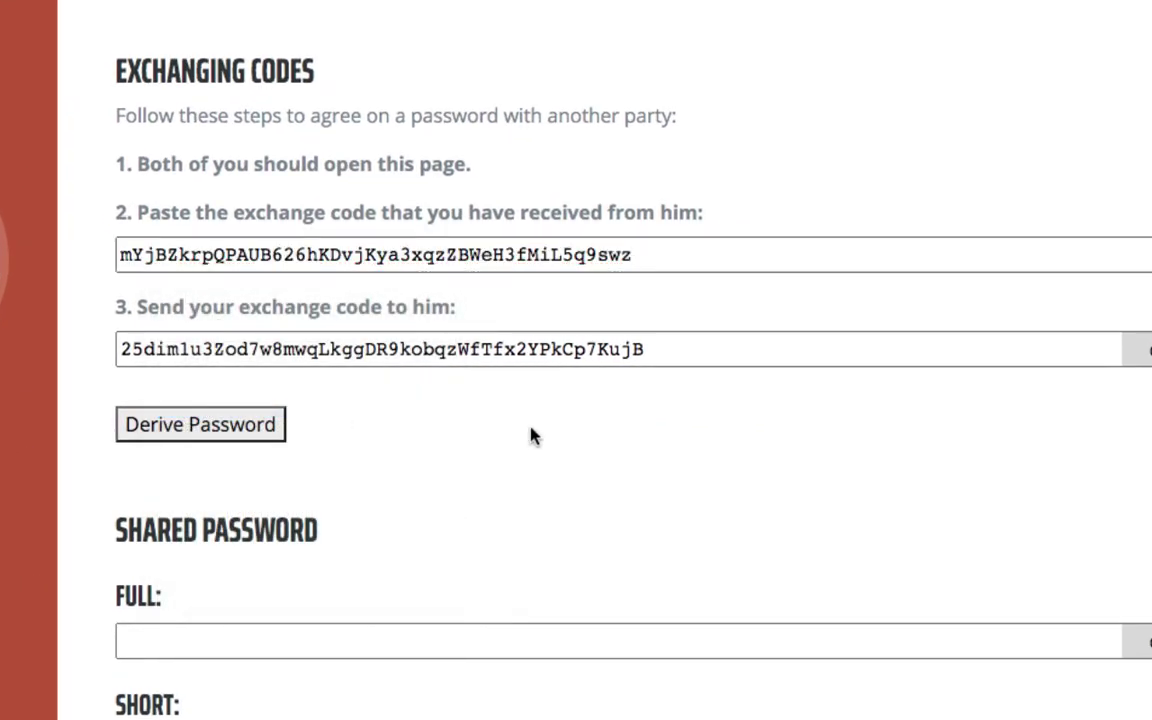
{"action": "left_click", "coordinate": [225, 428]}
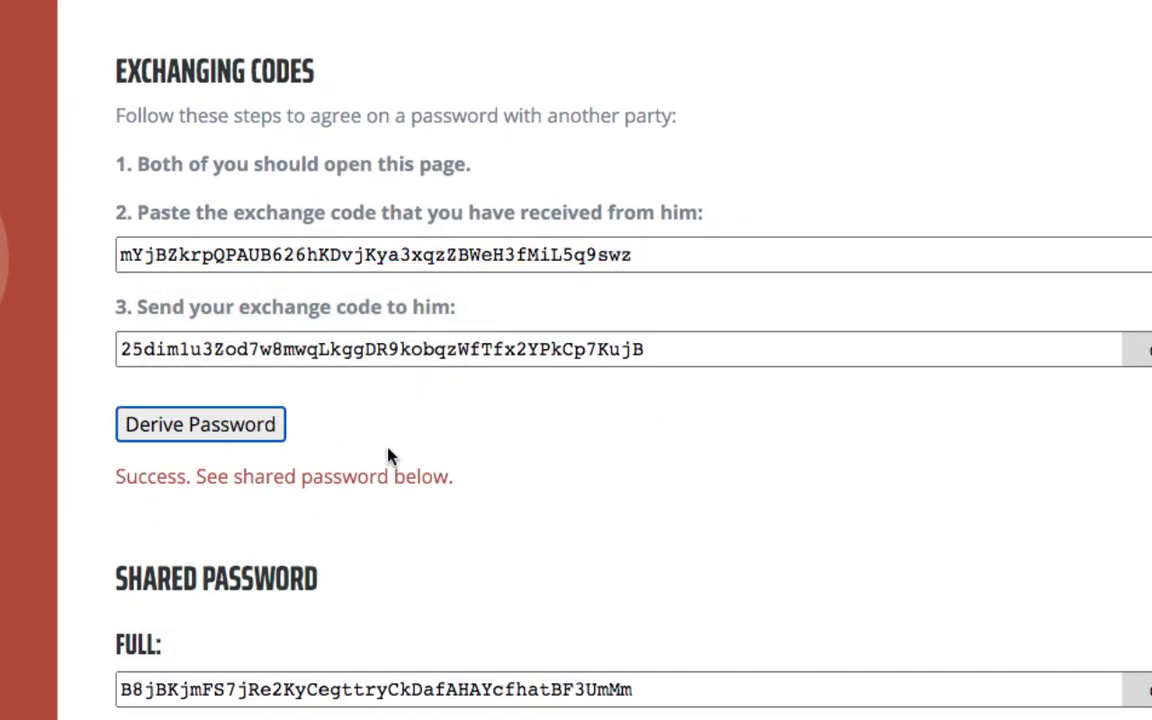
{"action": "scroll", "coordinate": [388, 457], "scroll_direction": "down", "scroll_amount": 3}
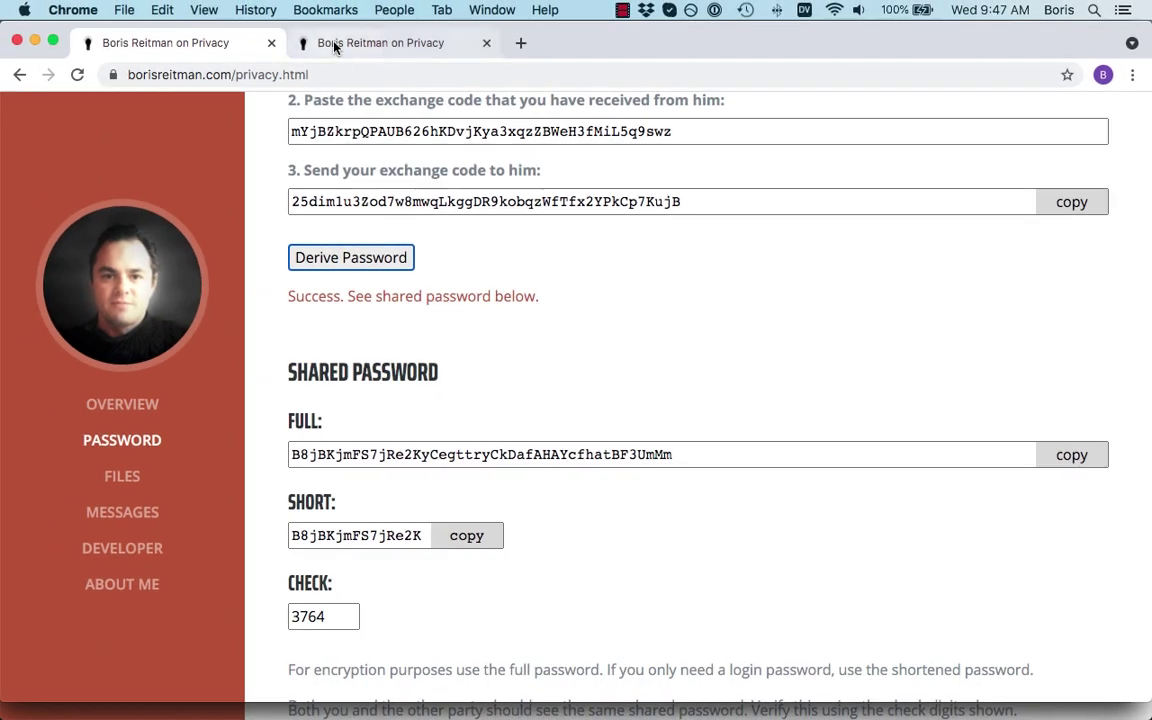
Derive the shared password in the second tab and check the full password matches
{"action": "left_click", "coordinate": [335, 42]}
{"action": "scroll", "coordinate": [345, 339], "scroll_direction": "down", "scroll_amount": 3}
{"action": "left_click", "coordinate": [345, 339]}
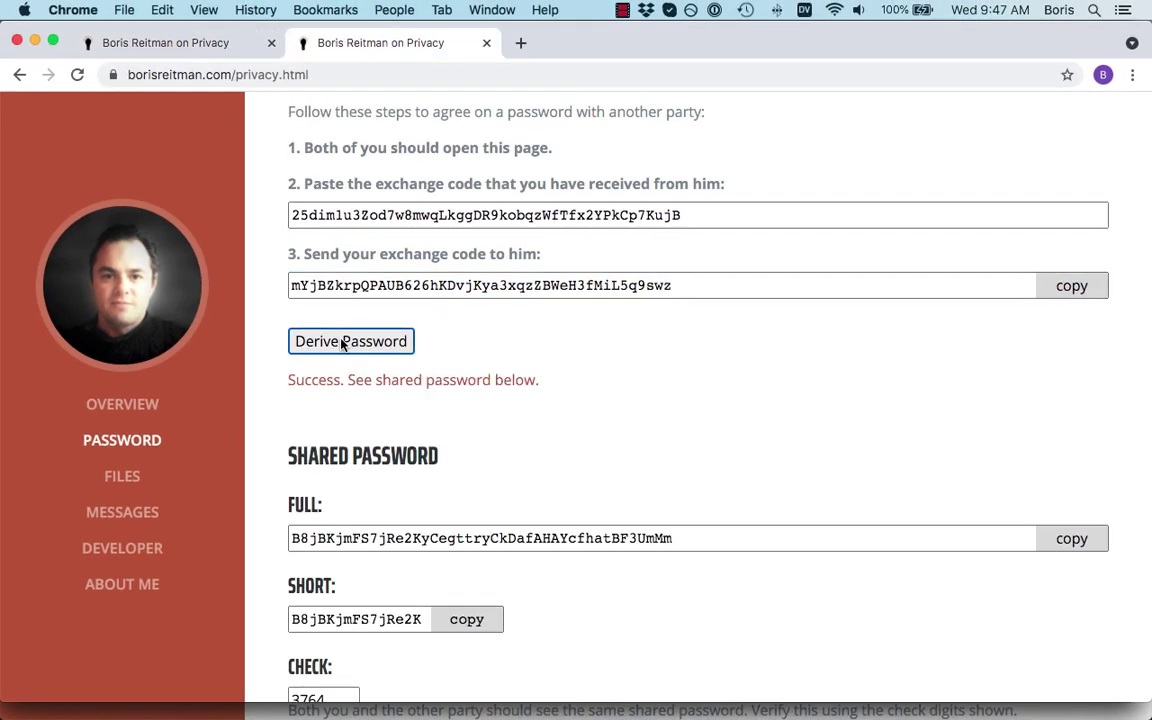
{"action": "scroll", "coordinate": [341, 340], "scroll_direction": "down", "scroll_amount": 3}
{"action": "left_click_drag", "start_coordinate": [291, 407], "coordinate": [696, 403]}
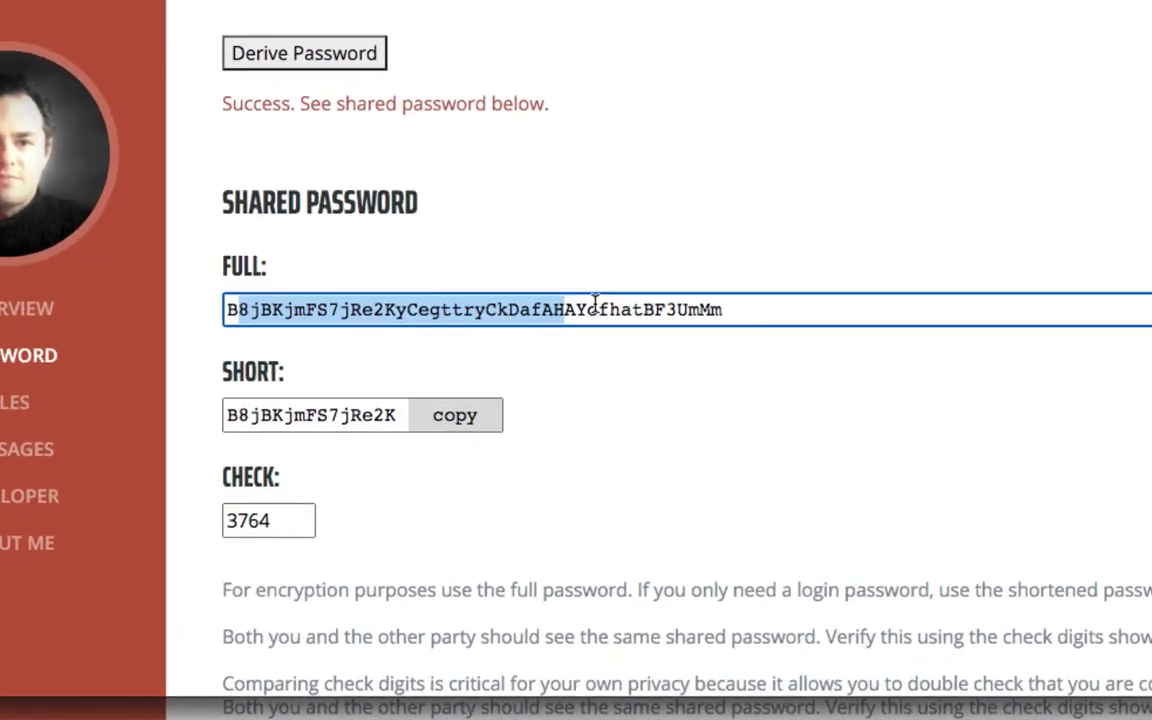
{"action": "left_click", "coordinate": [826, 186]}
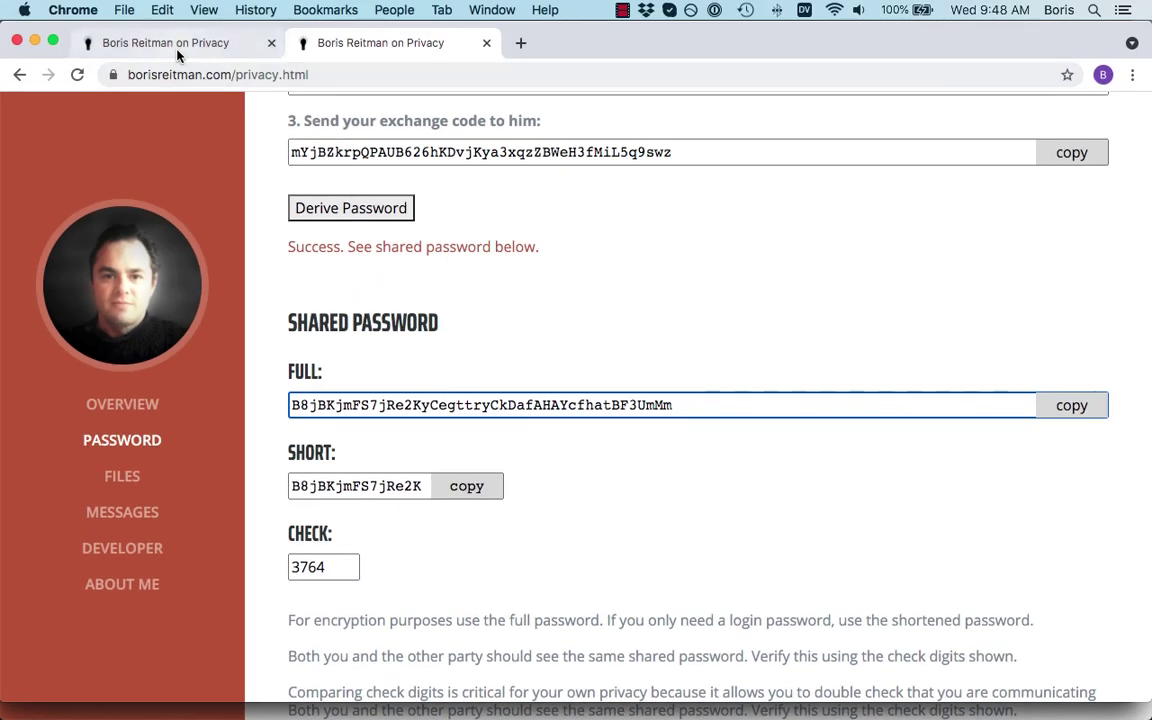
{"action": "left_click", "coordinate": [175, 46]}
{"action": "scroll", "coordinate": [242, 410], "scroll_direction": "down", "scroll_amount": 1}
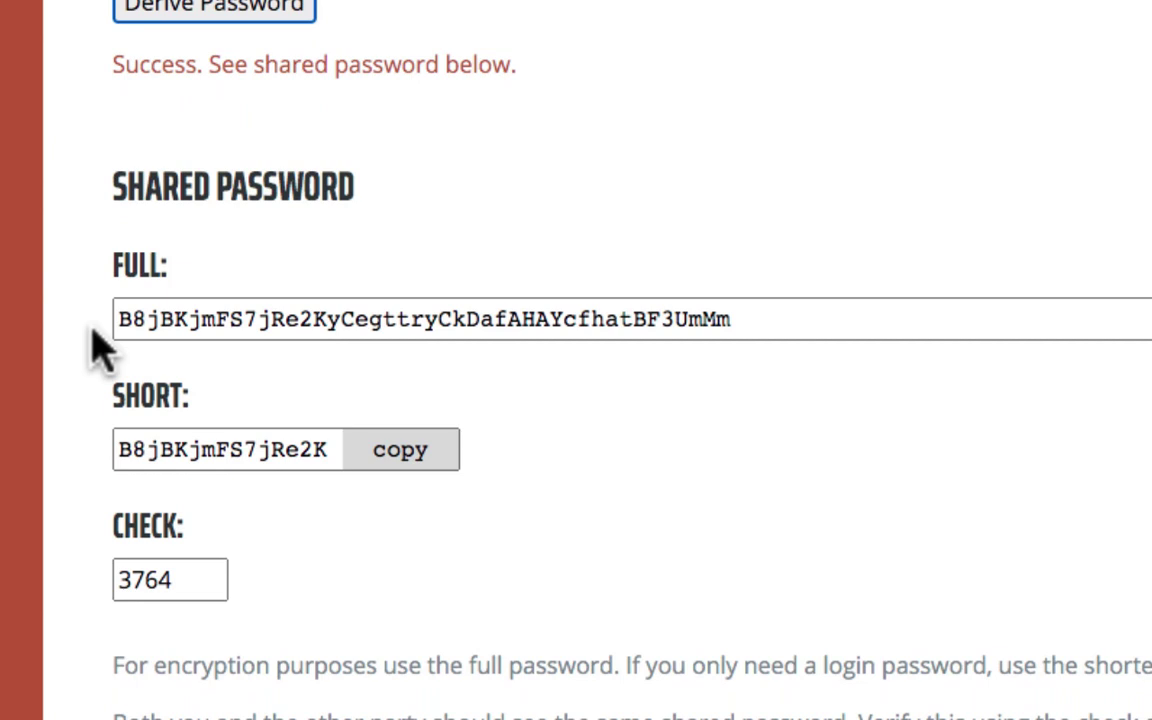
{"action": "left_click_drag", "start_coordinate": [183, 581], "coordinate": [98, 591]}
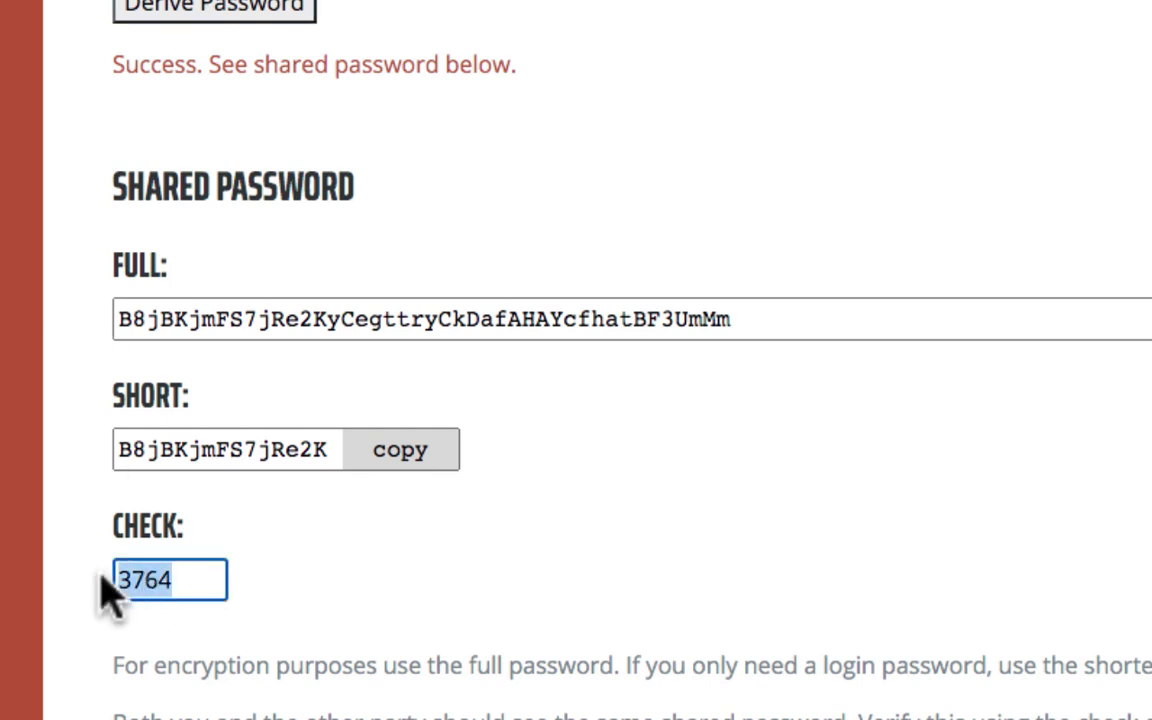
{"action": "left_click", "coordinate": [302, 612]}
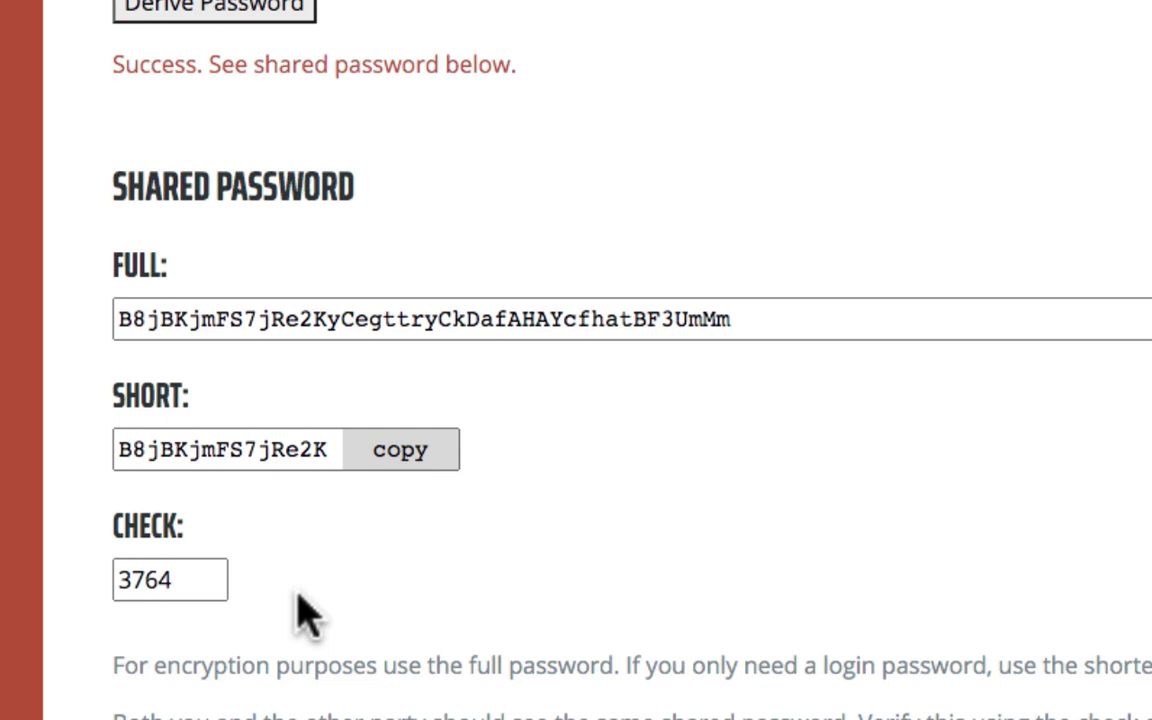
{"action": "scroll", "coordinate": [298, 598], "scroll_direction": "down", "scroll_amount": 2}
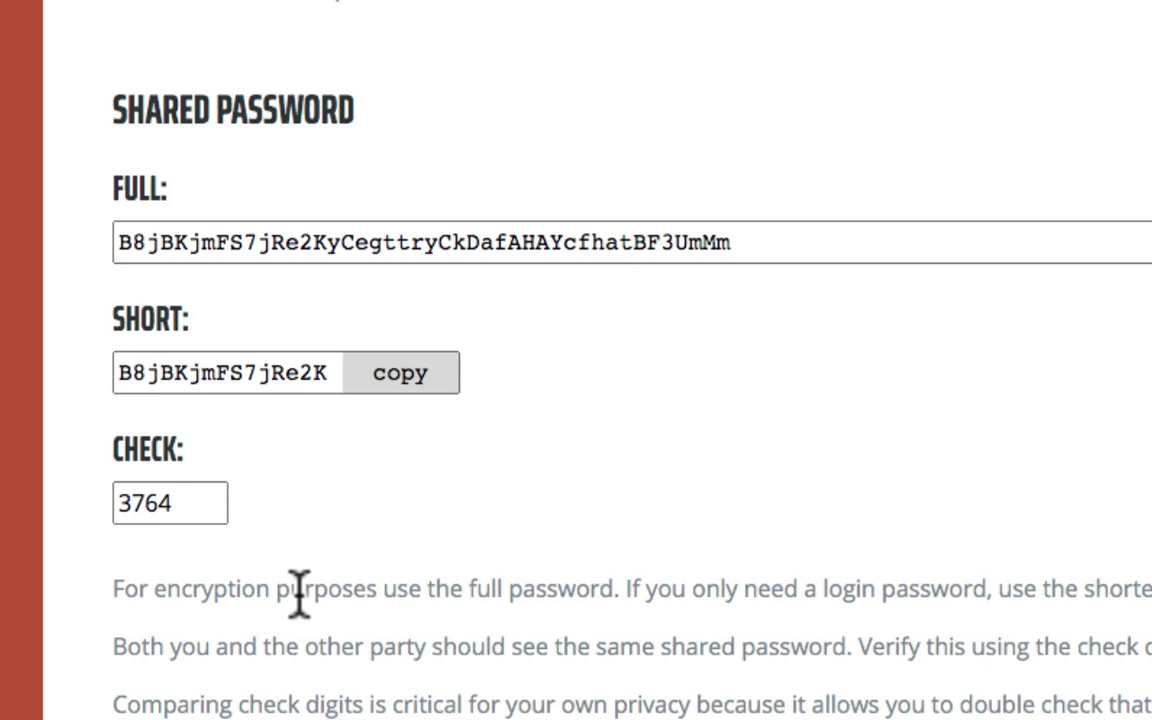
{"action": "scroll", "coordinate": [298, 598], "scroll_direction": "up", "scroll_amount": 1}
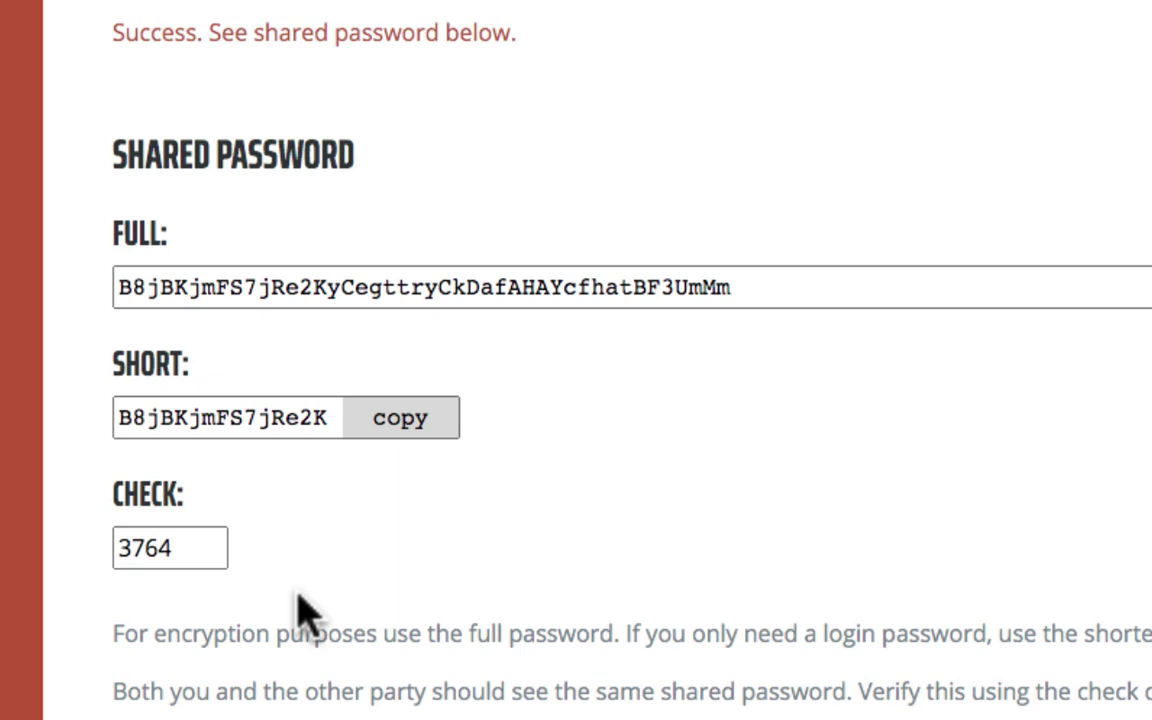
{"action": "scroll", "coordinate": [300, 610], "scroll_direction": "down", "scroll_amount": 3}
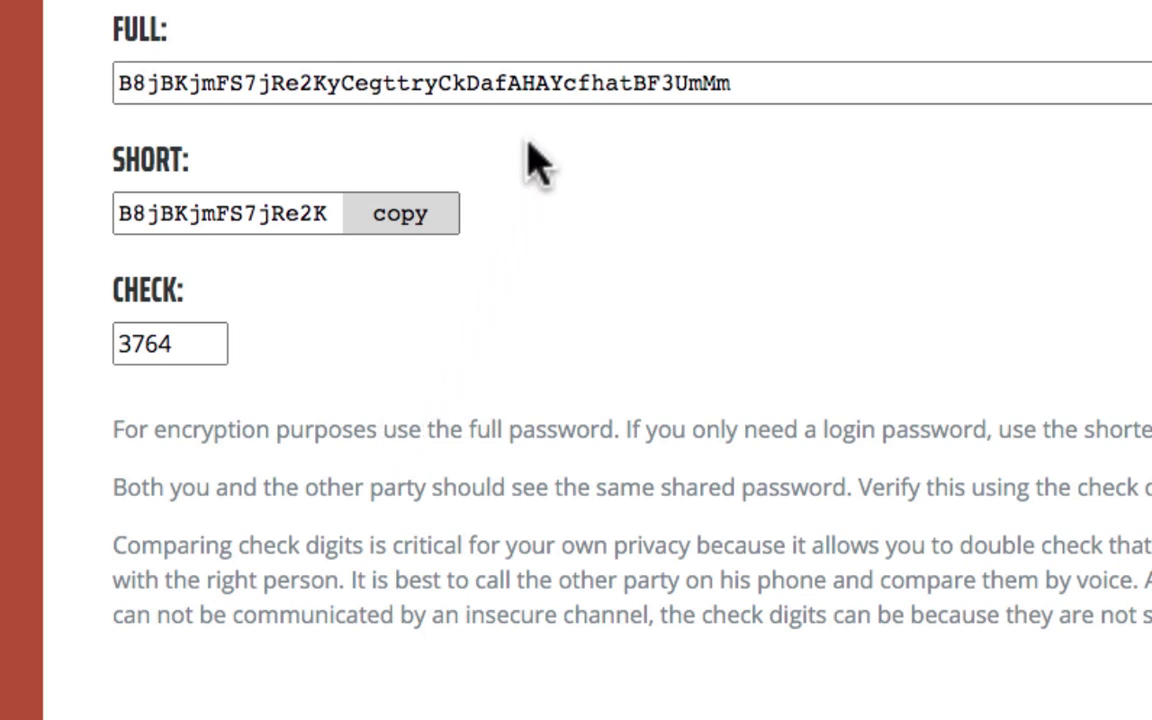
{"action": "double_click", "coordinate": [720, 85]}
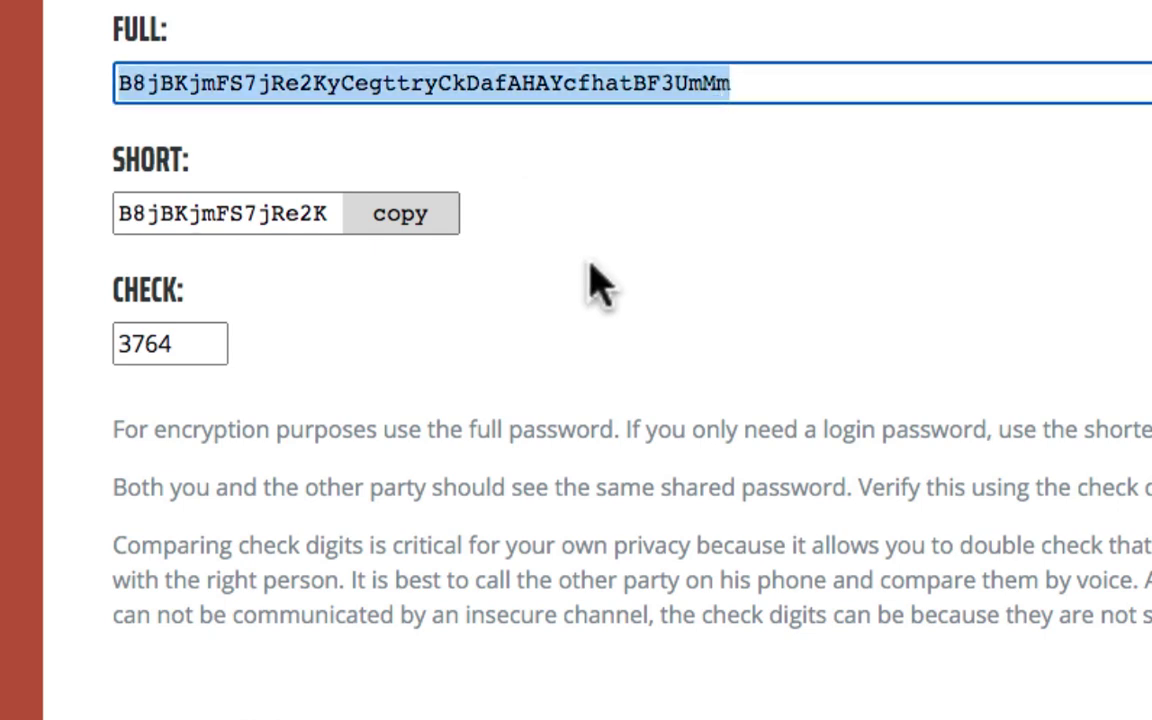
{"action": "left_click", "coordinate": [540, 268]}
{"action": "double_click", "coordinate": [270, 213]}
{"action": "left_click", "coordinate": [340, 355]}
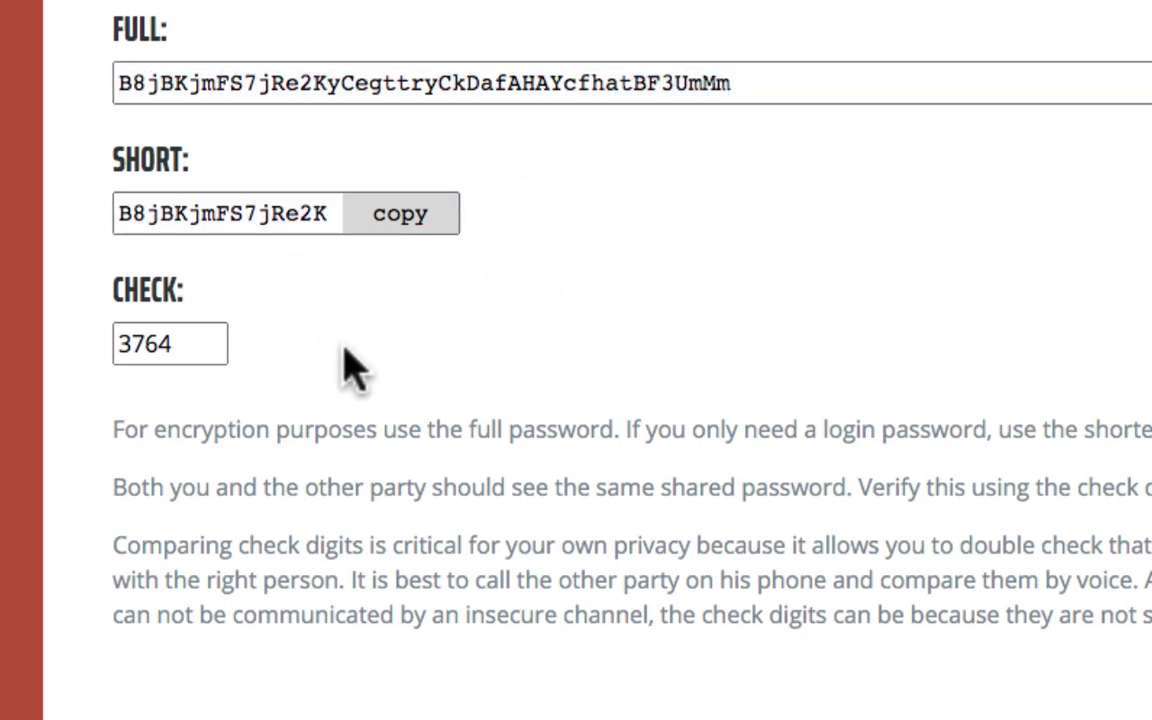
{"action": "left_click_drag", "start_coordinate": [340, 85], "coordinate": [116, 85]}
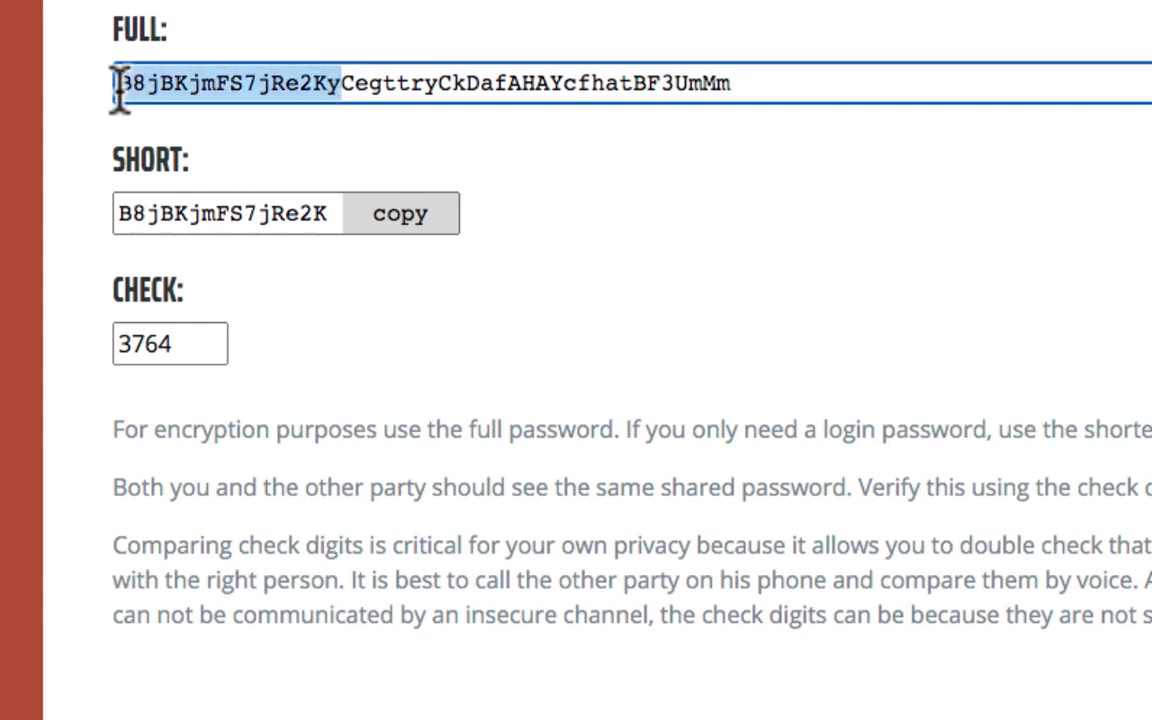
{"action": "left_click", "coordinate": [327, 85]}
{"action": "left_click_drag", "start_coordinate": [327, 85], "coordinate": [88, 105]}
{"action": "left_click", "coordinate": [303, 326]}
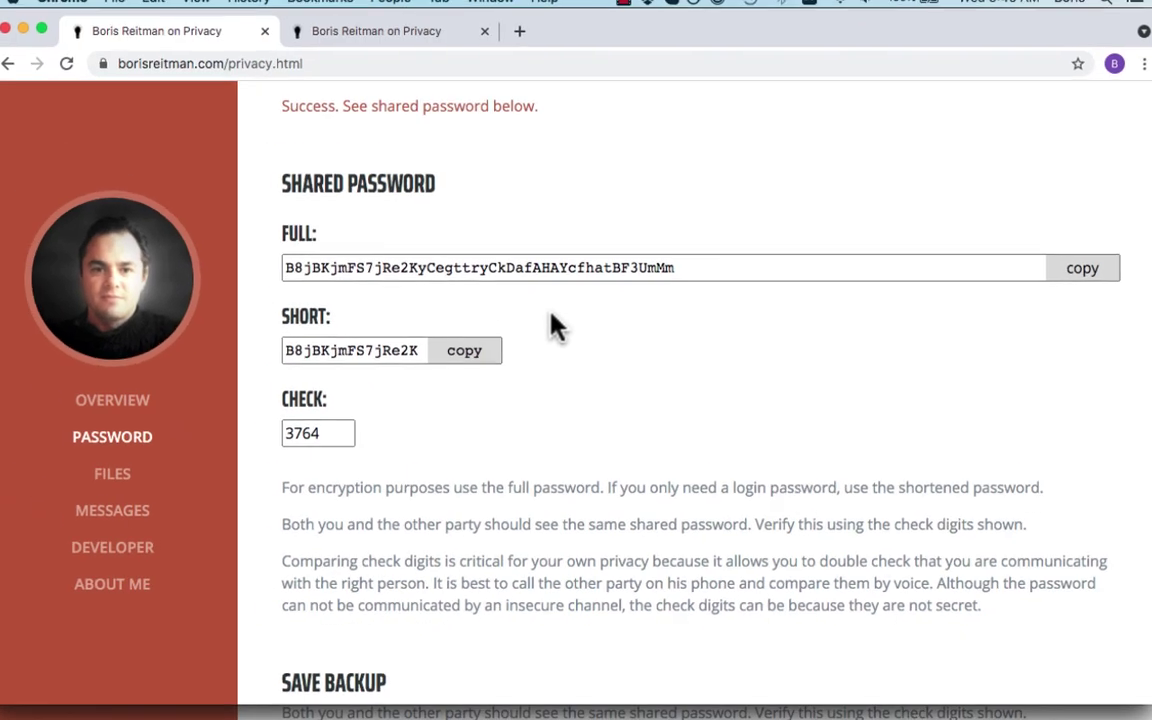
{"action": "scroll", "coordinate": [490, 135], "scroll_direction": "down", "scroll_amount": 5}
{"action": "scroll", "coordinate": [558, 350], "scroll_direction": "down", "scroll_amount": 5}
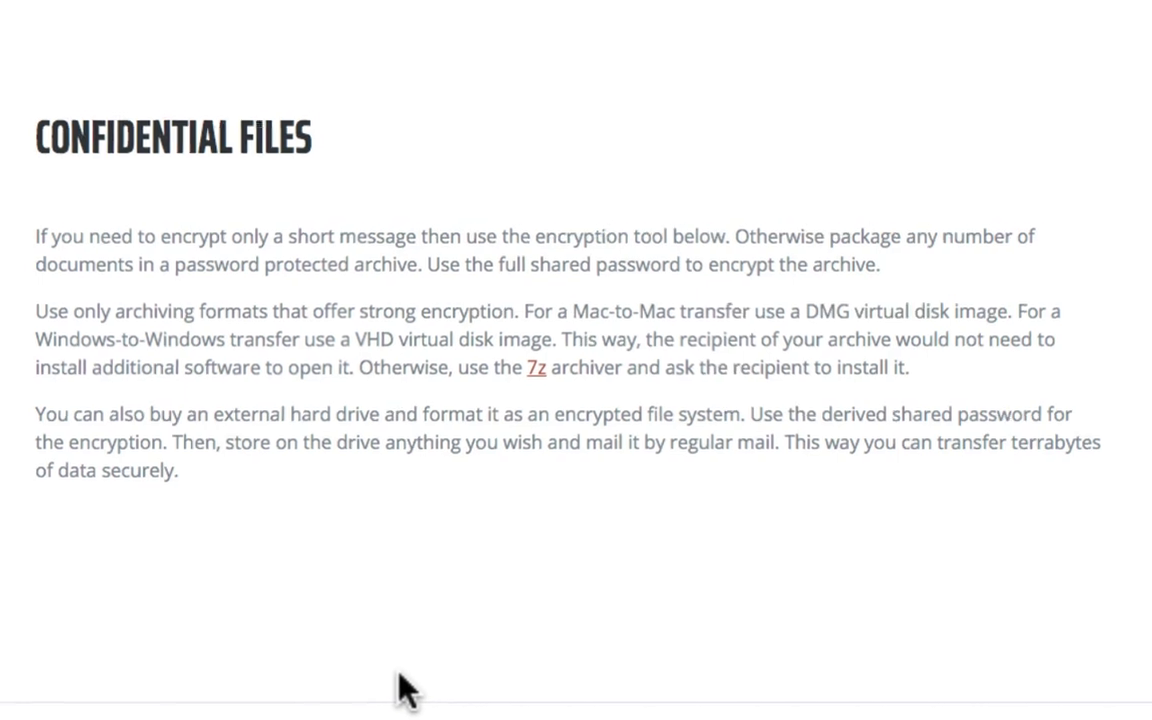
{"action": "scroll", "coordinate": [447, 661], "scroll_direction": "down", "scroll_amount": 6}
{"action": "scroll", "coordinate": [465, 657], "scroll_direction": "down", "scroll_amount": 2}
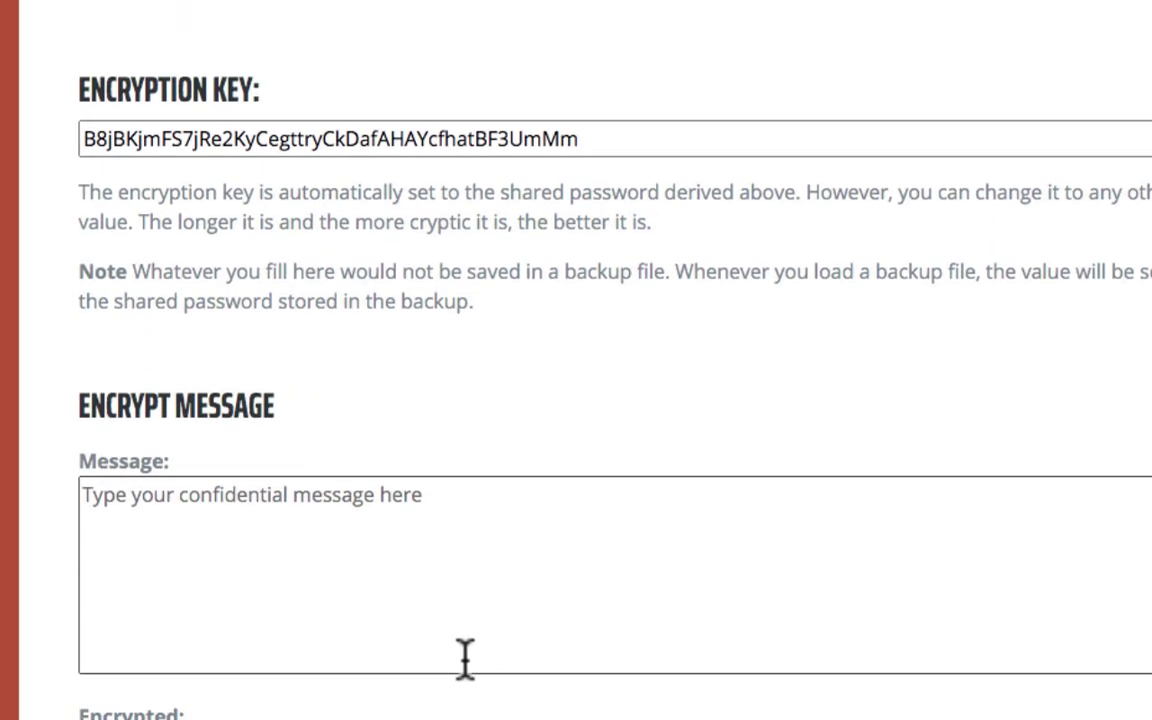
{"action": "scroll", "coordinate": [465, 657], "scroll_direction": "down", "scroll_amount": 4}
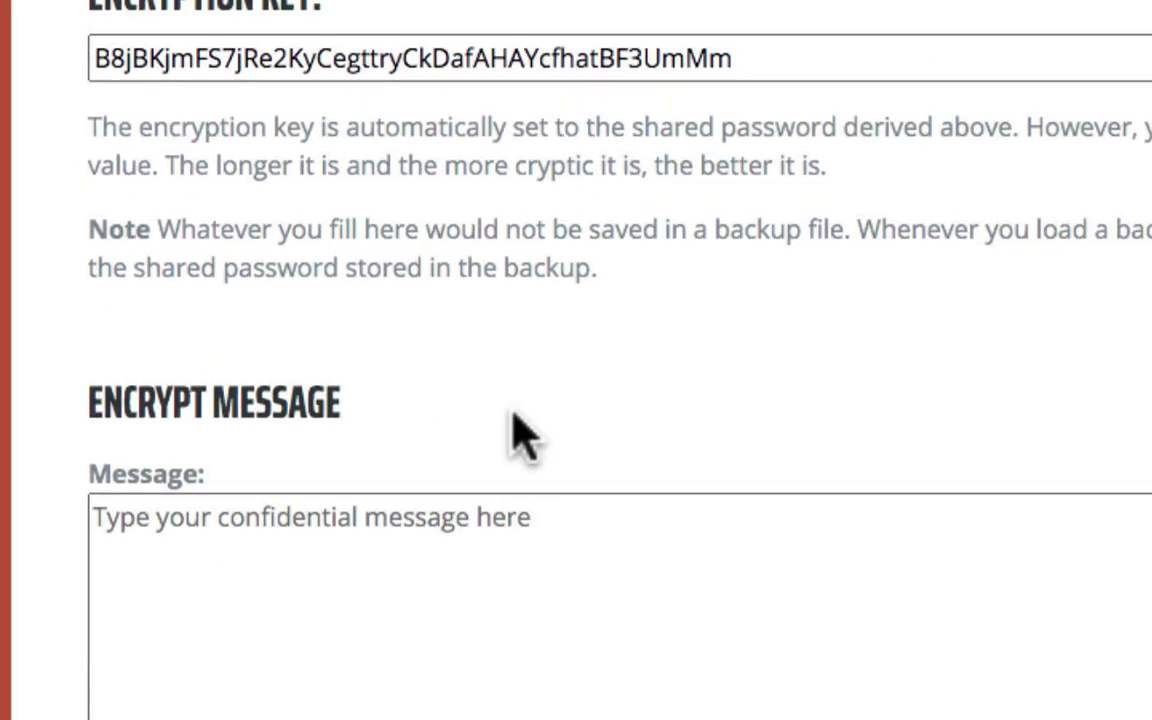
{"action": "scroll", "coordinate": [520, 433], "scroll_direction": "up", "scroll_amount": 1}
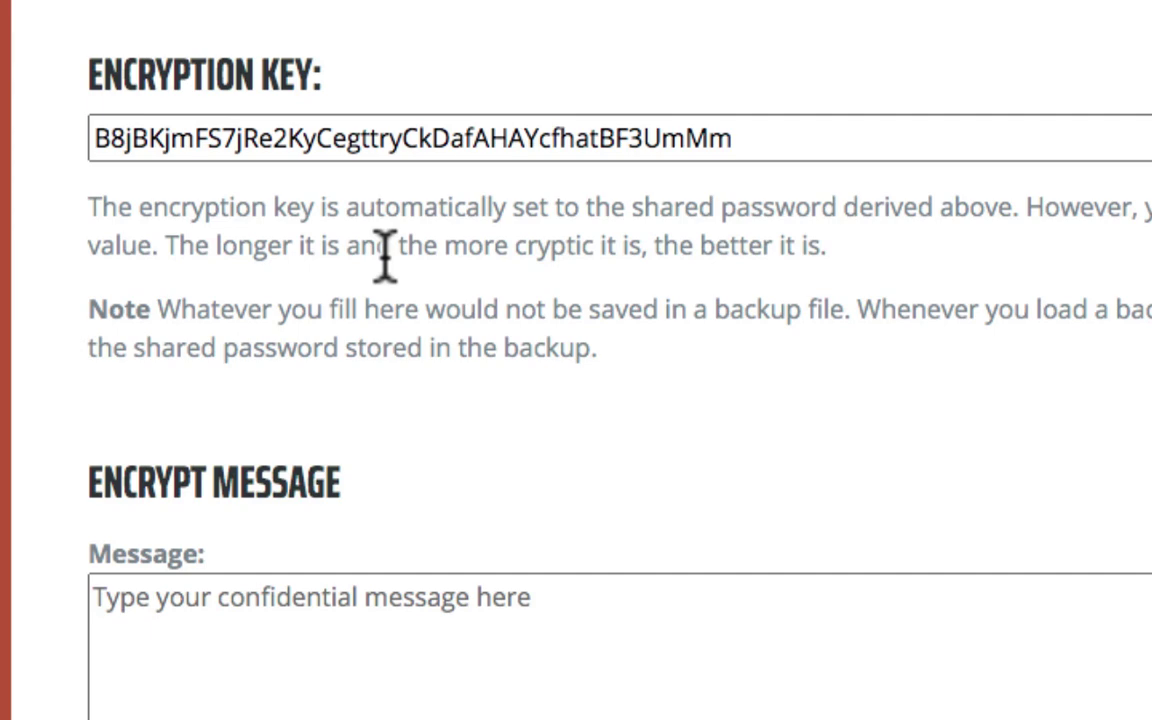
{"action": "scroll", "coordinate": [385, 255], "scroll_direction": "up", "scroll_amount": 15}
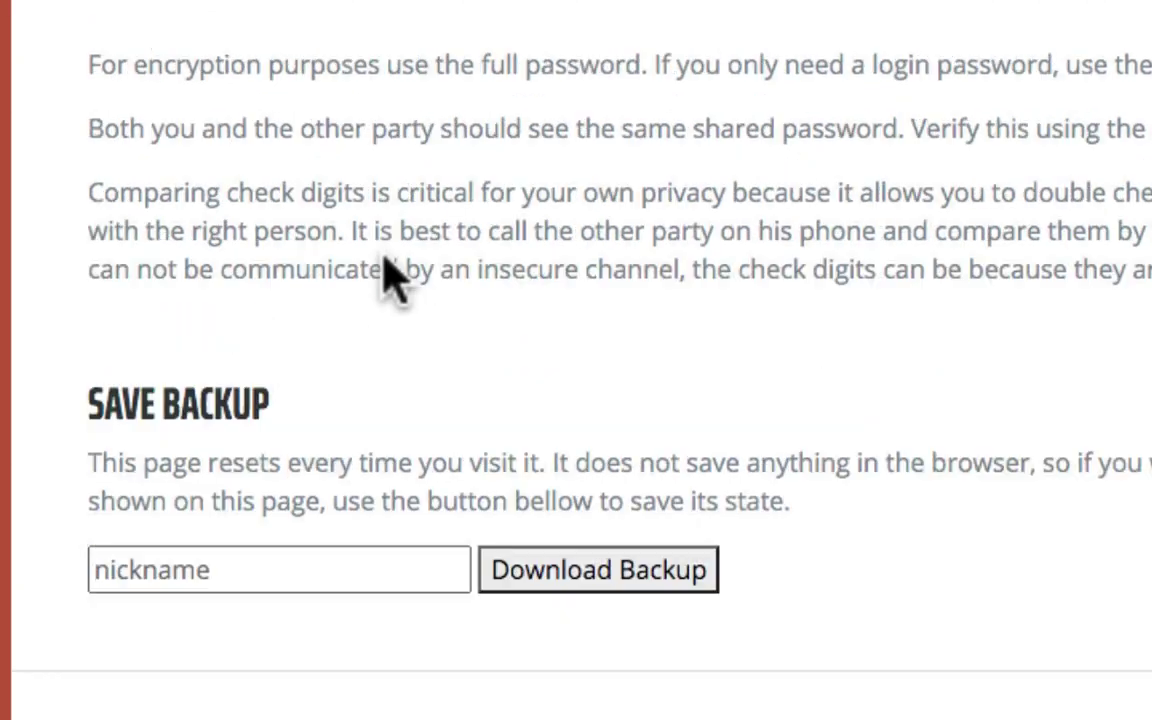
{"action": "scroll", "coordinate": [385, 272], "scroll_direction": "up", "scroll_amount": 6}
{"action": "double_click", "coordinate": [391, 301]}
{"action": "scroll", "coordinate": [530, 326], "scroll_direction": "down", "scroll_amount": 9}
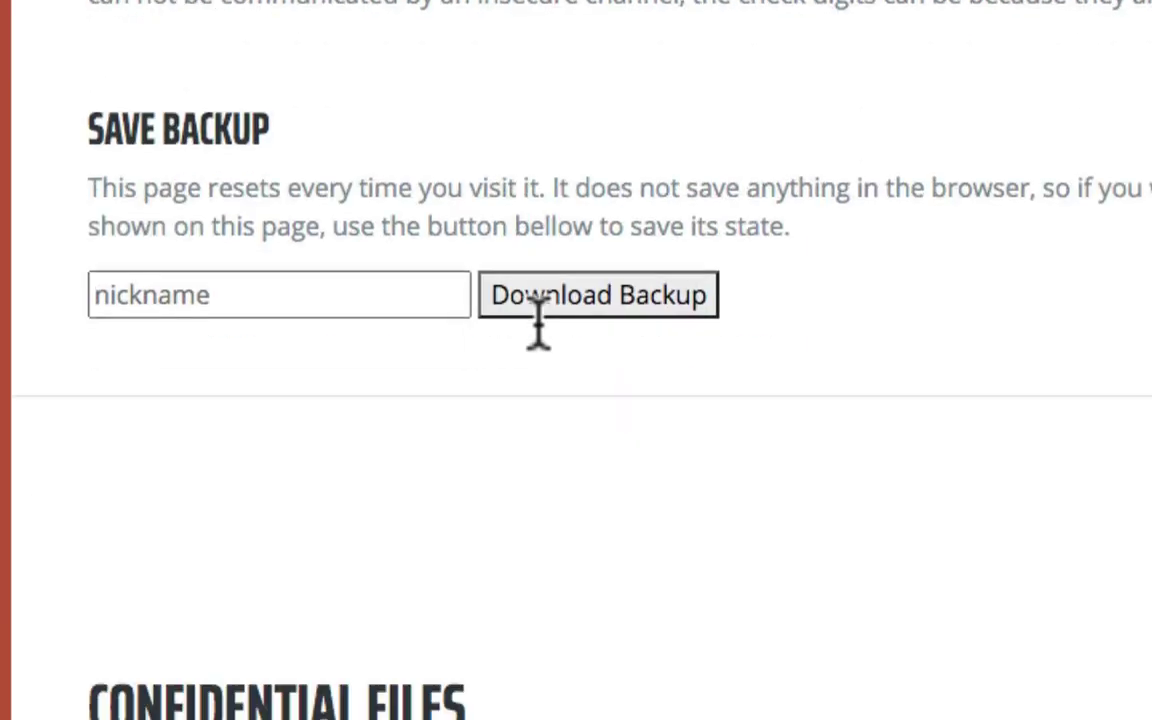
{"action": "scroll", "coordinate": [538, 325], "scroll_direction": "down", "scroll_amount": 15}
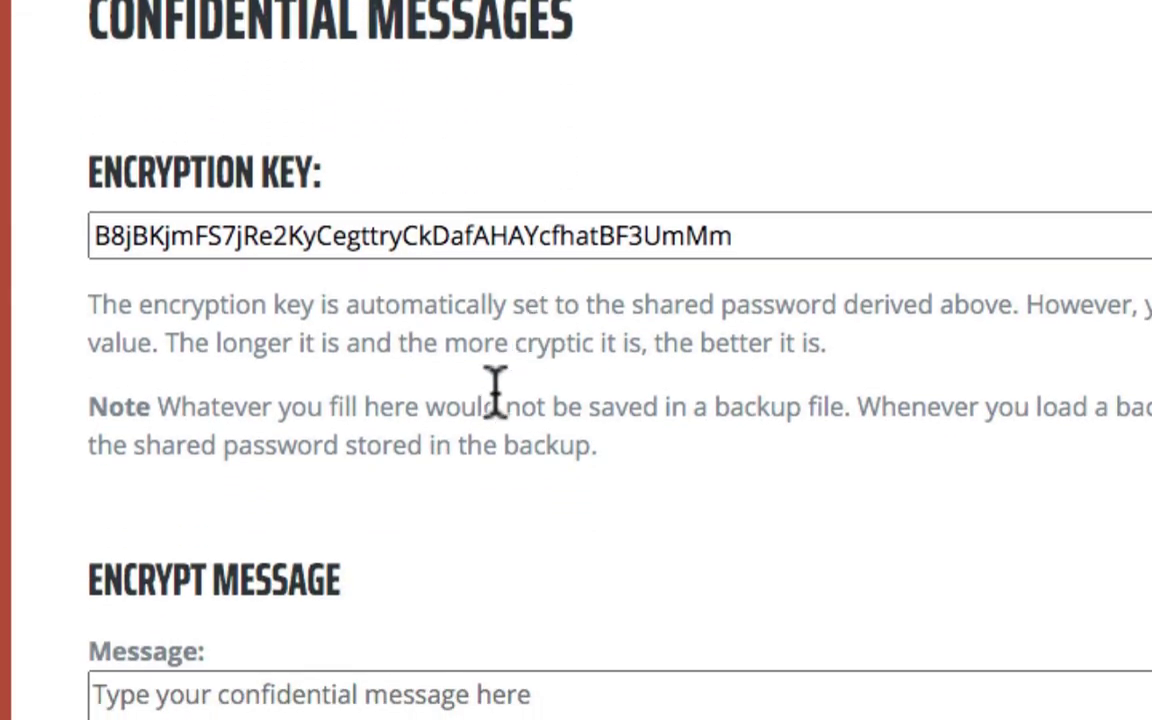
{"action": "scroll", "coordinate": [494, 390], "scroll_direction": "down", "scroll_amount": 1}
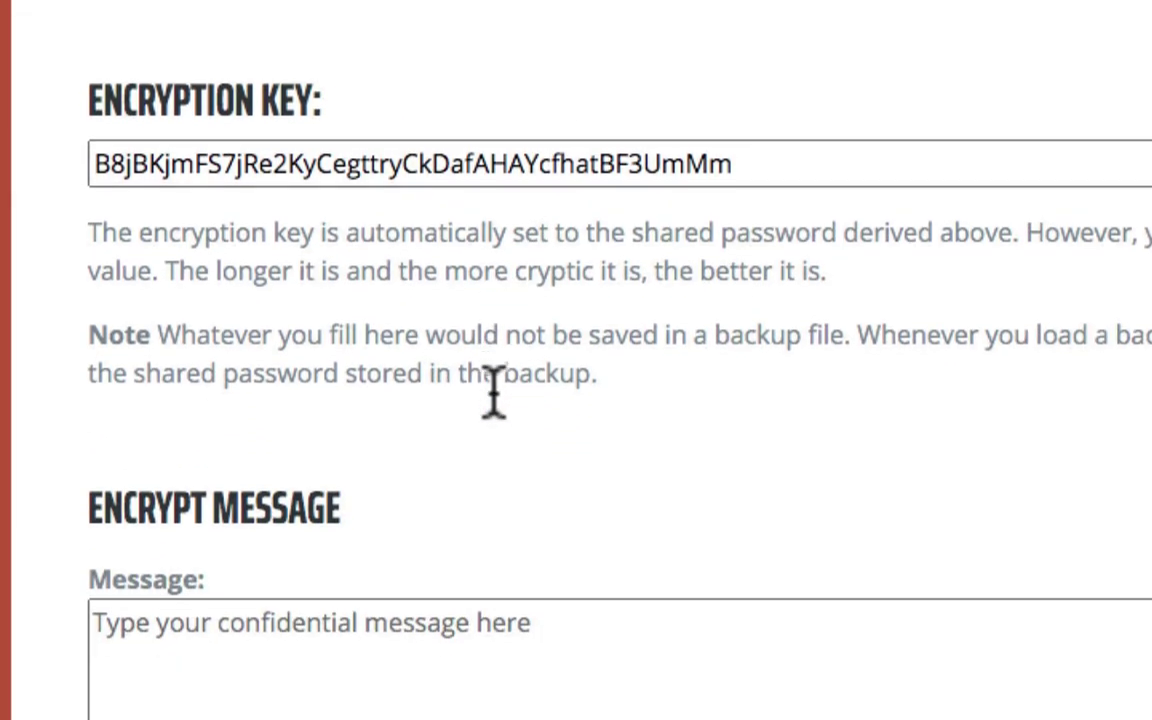
{"action": "scroll", "coordinate": [494, 395], "scroll_direction": "down", "scroll_amount": 4}
{"action": "left_click", "coordinate": [443, 404]}
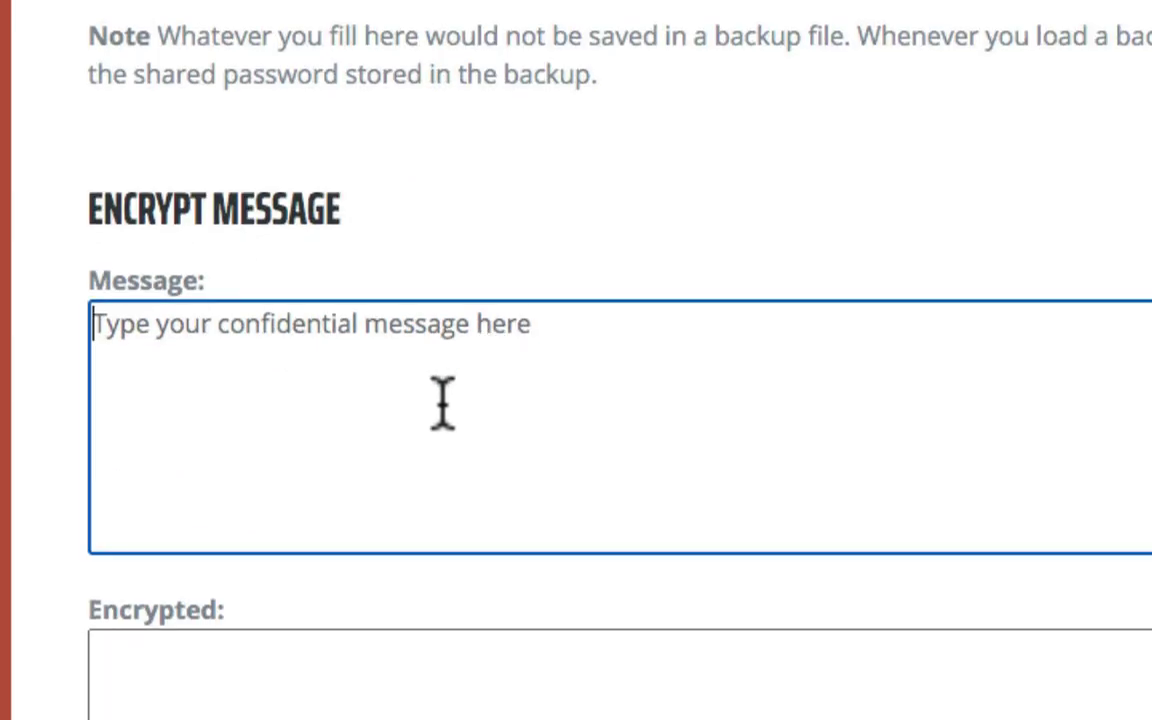
Encrypt 'My credit card number is …' with a sample card number and select the JSON ciphertext
{"action": "type", "text": "My credit card nu"}
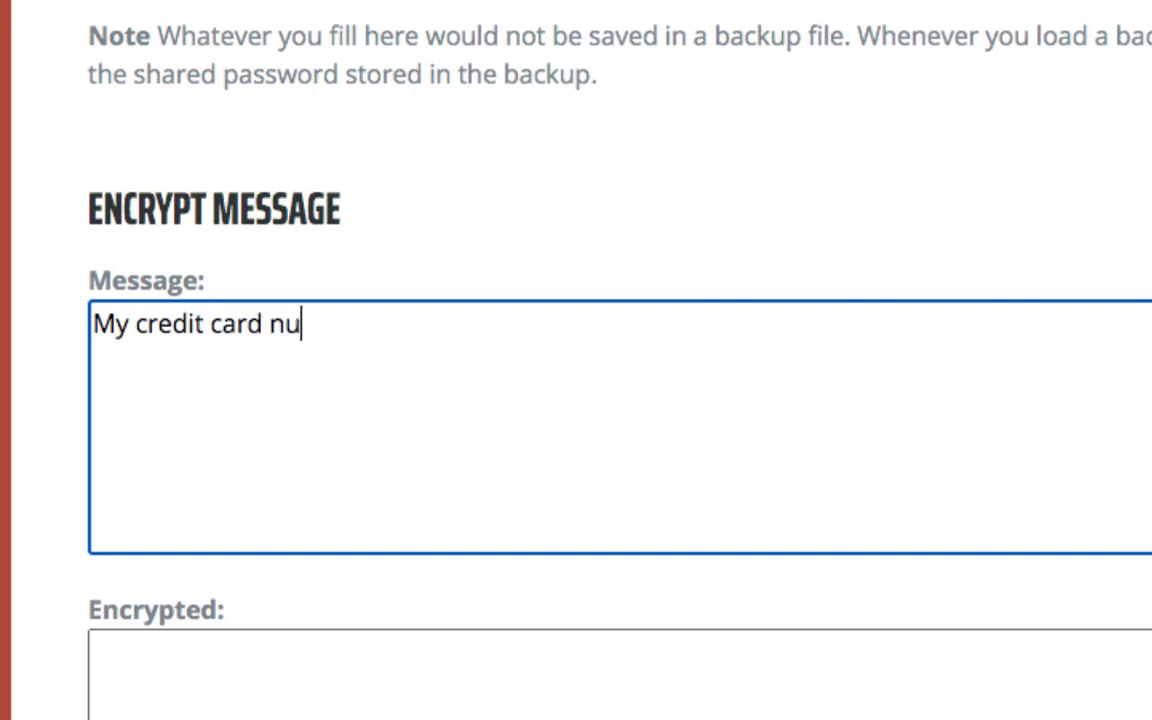
{"action": "type", "text": "mber is 1111-22"}
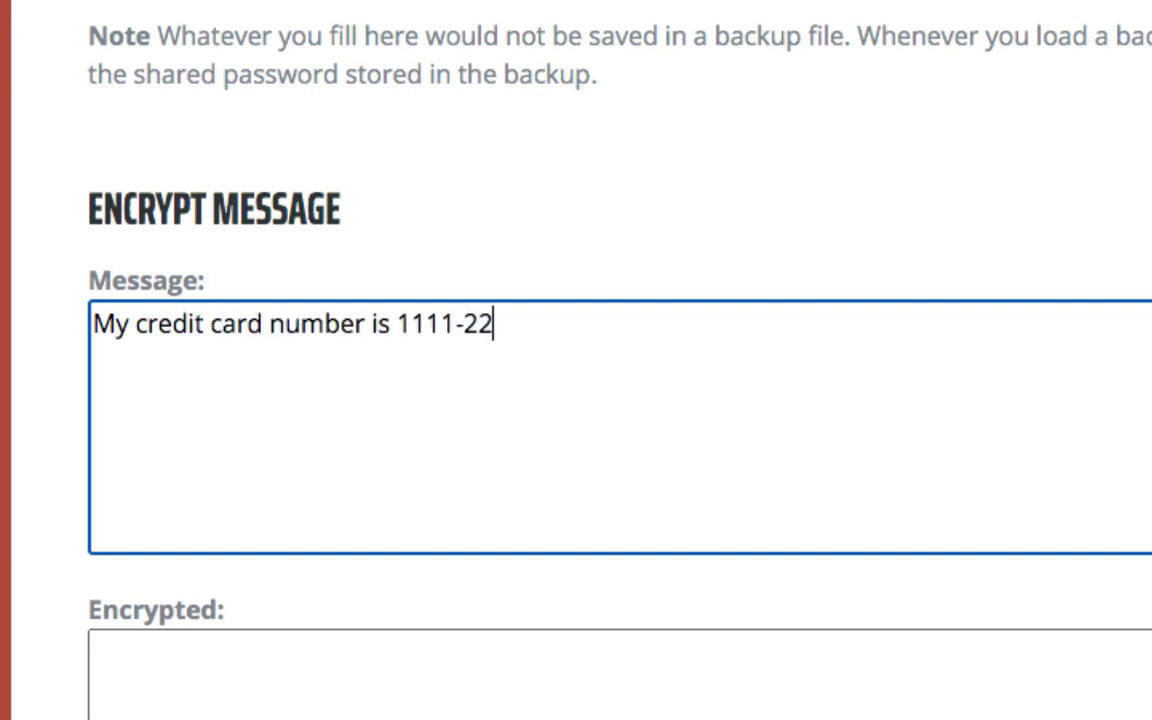
{"action": "type", "text": "22-3333-4444"}
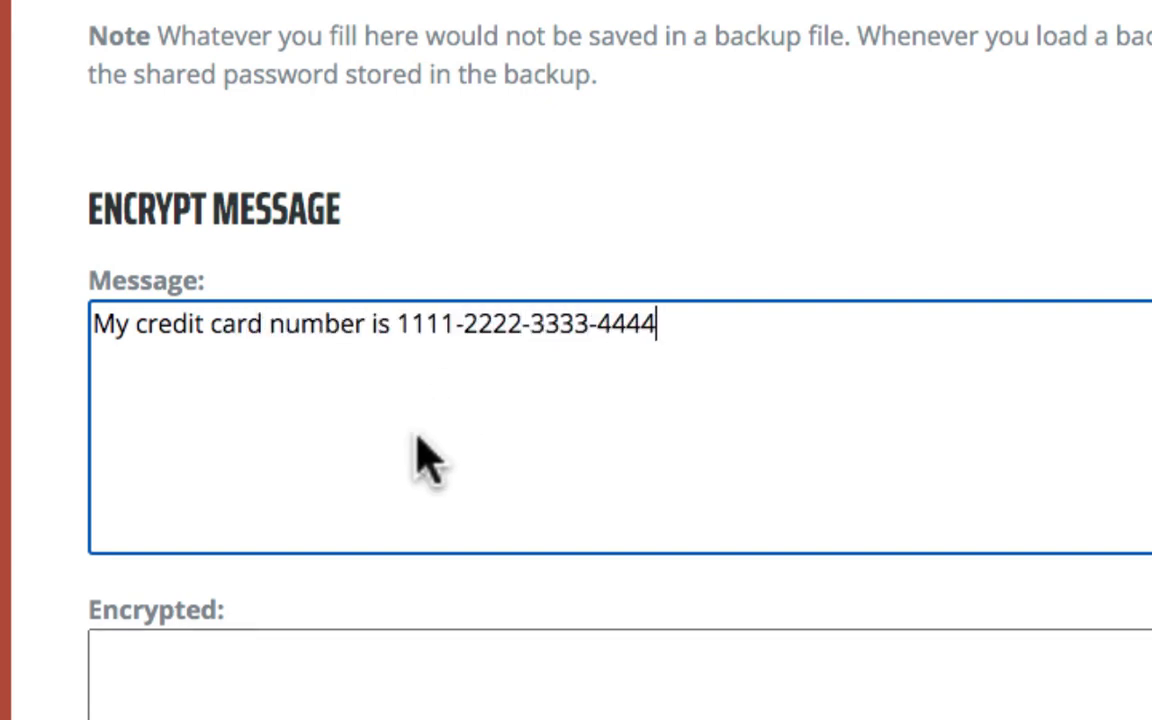
{"action": "left_click", "coordinate": [145, 719]}
{"action": "scroll", "coordinate": [20, 228], "scroll_direction": "down", "scroll_amount": 3}
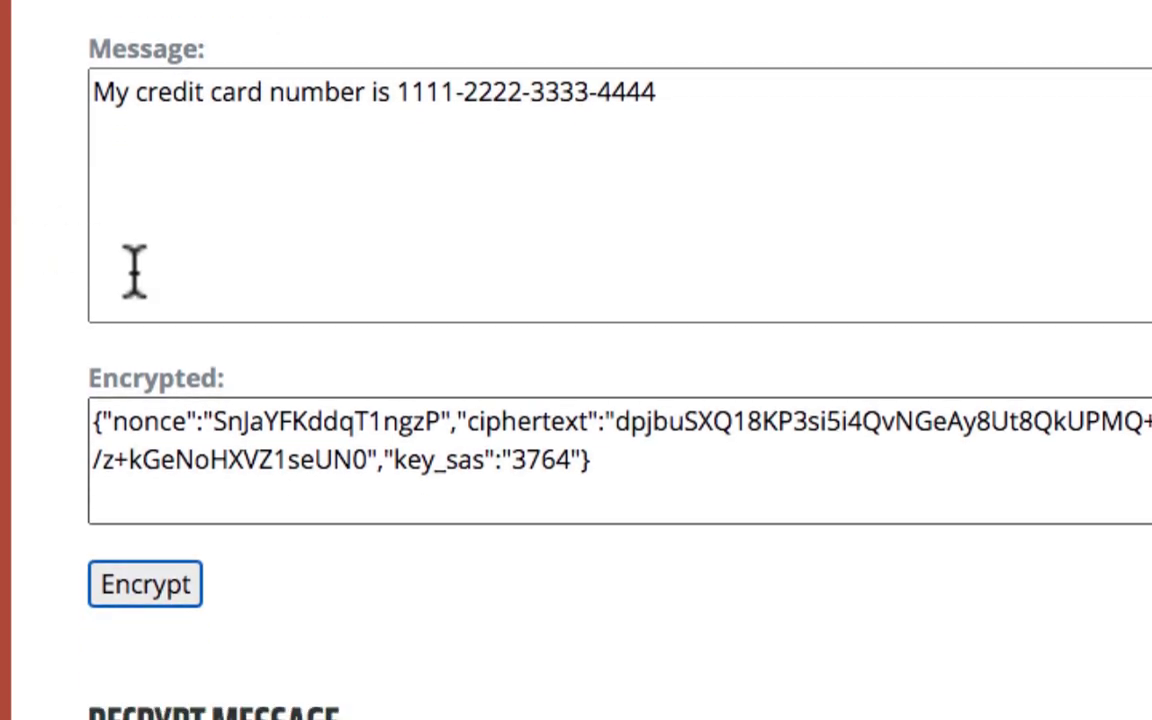
{"action": "triple_click", "coordinate": [645, 470]}
Copy the JSON ciphertext, paste it into the second tab's Encrypted message box, and decrypt it
{"action": "right_click", "coordinate": [268, 462]}
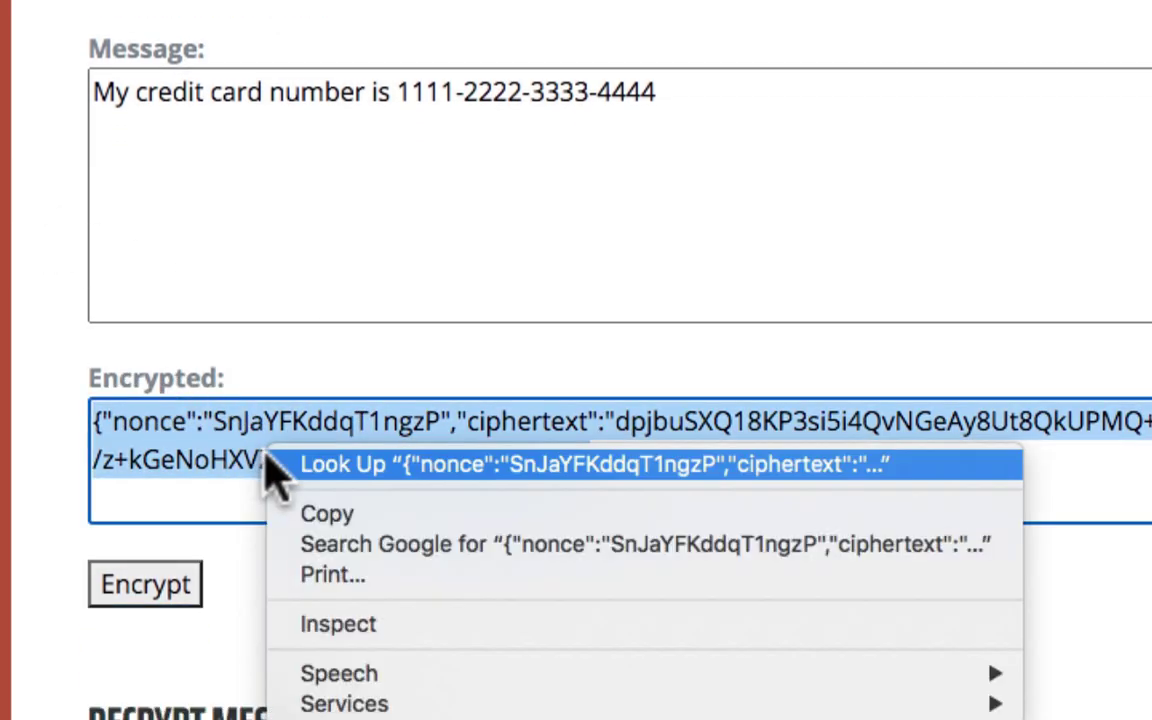
{"action": "left_click", "coordinate": [328, 513]}
{"action": "left_click", "coordinate": [345, 42]}
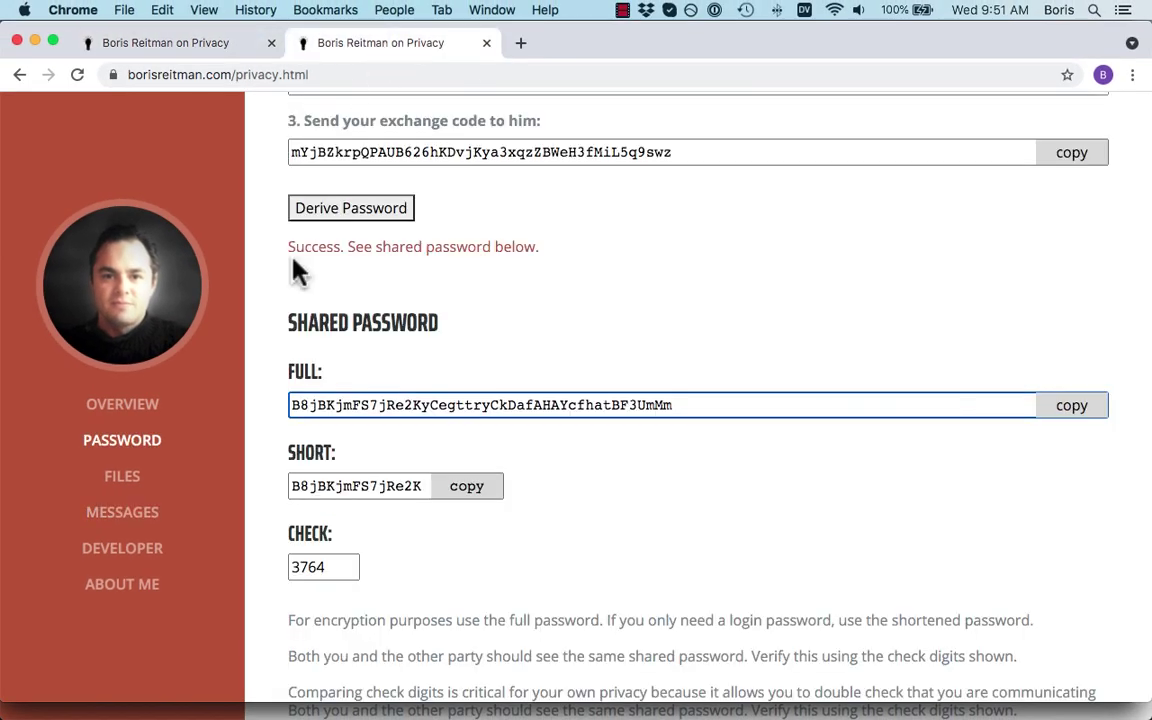
{"action": "scroll", "coordinate": [297, 272], "scroll_direction": "down", "scroll_amount": 15}
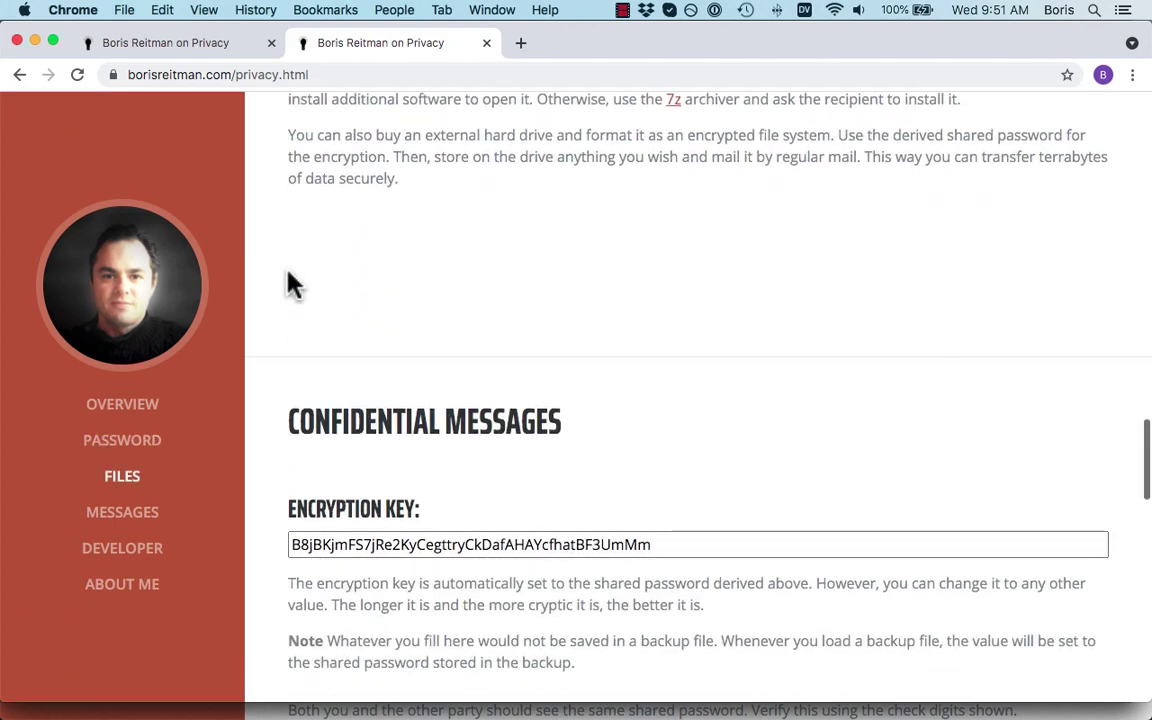
{"action": "scroll", "coordinate": [293, 285], "scroll_direction": "down", "scroll_amount": 3}
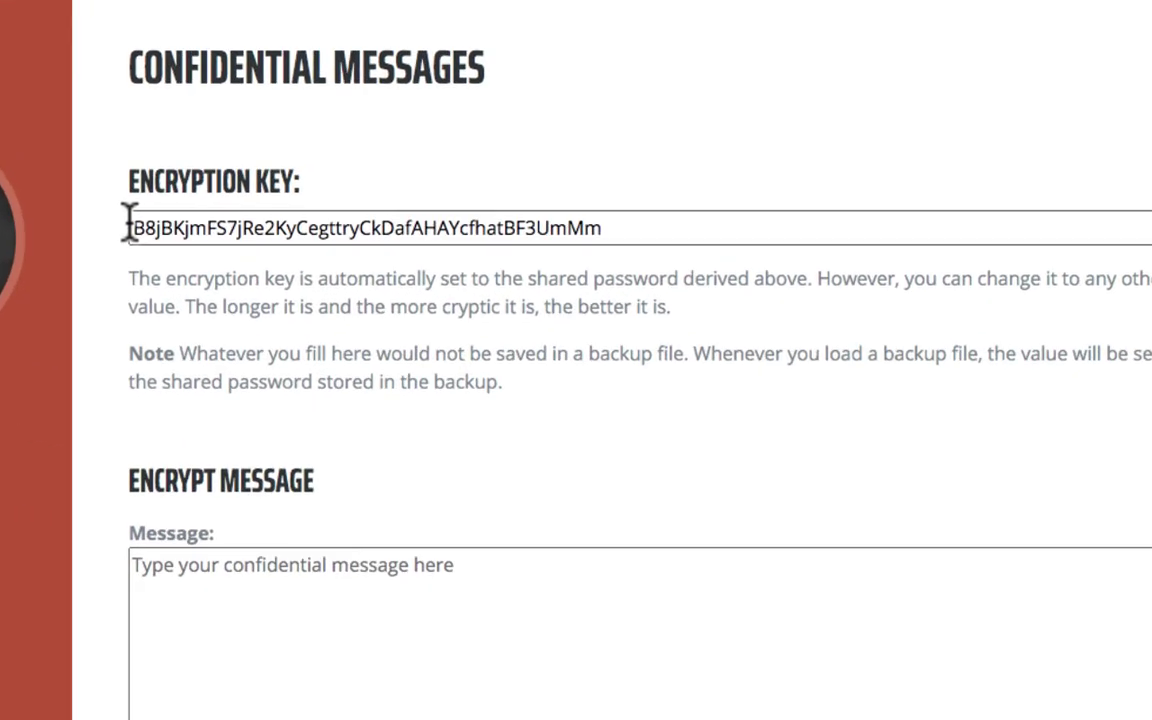
{"action": "scroll", "coordinate": [130, 232], "scroll_direction": "down", "scroll_amount": 8}
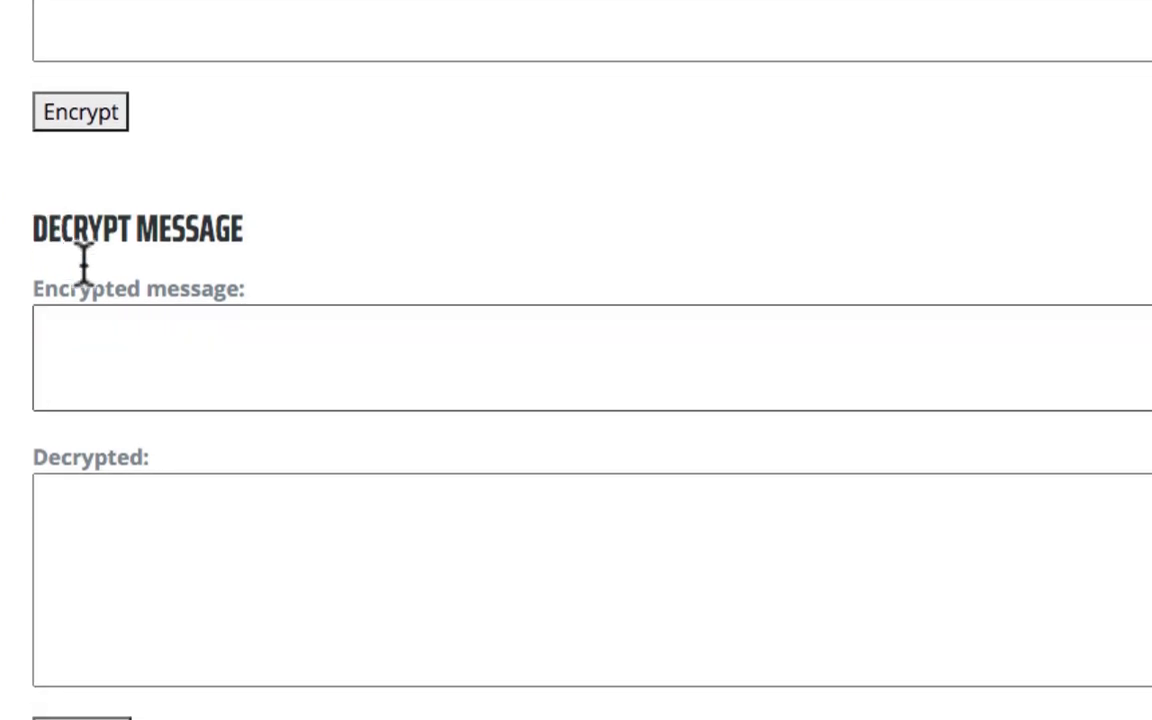
{"action": "left_click", "coordinate": [124, 272]}
{"action": "key", "text": "super+v"}
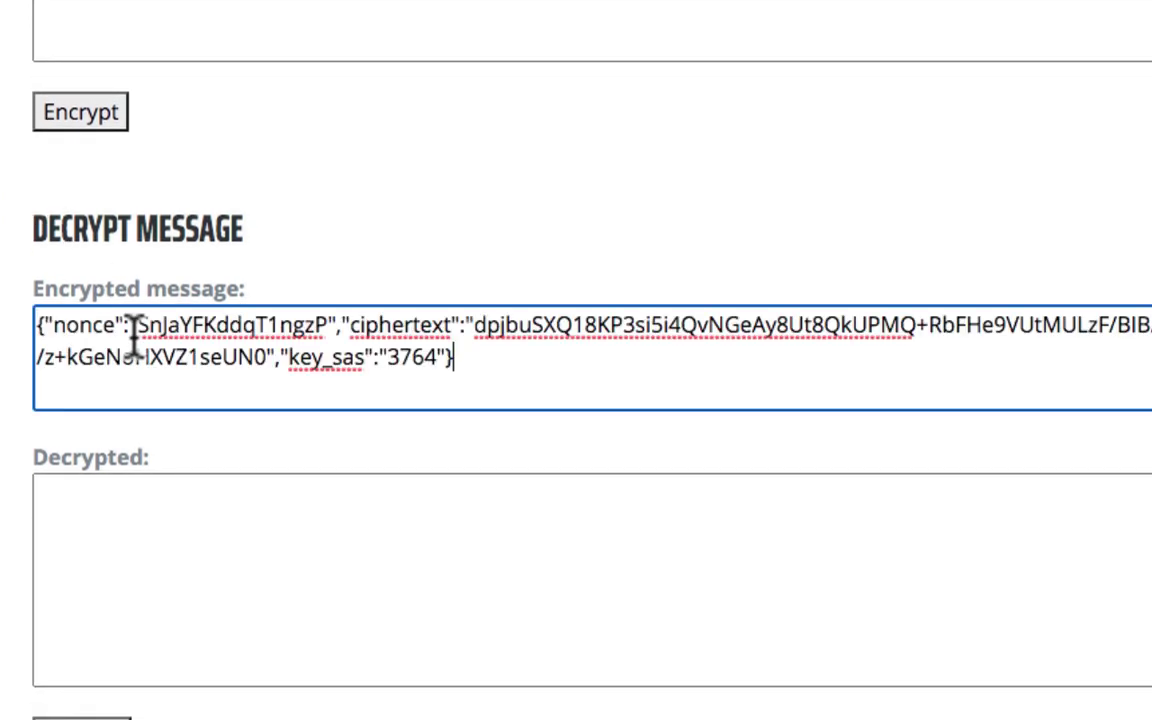
{"action": "scroll", "coordinate": [131, 340], "scroll_direction": "down", "scroll_amount": 3}
{"action": "left_click", "coordinate": [80, 604]}
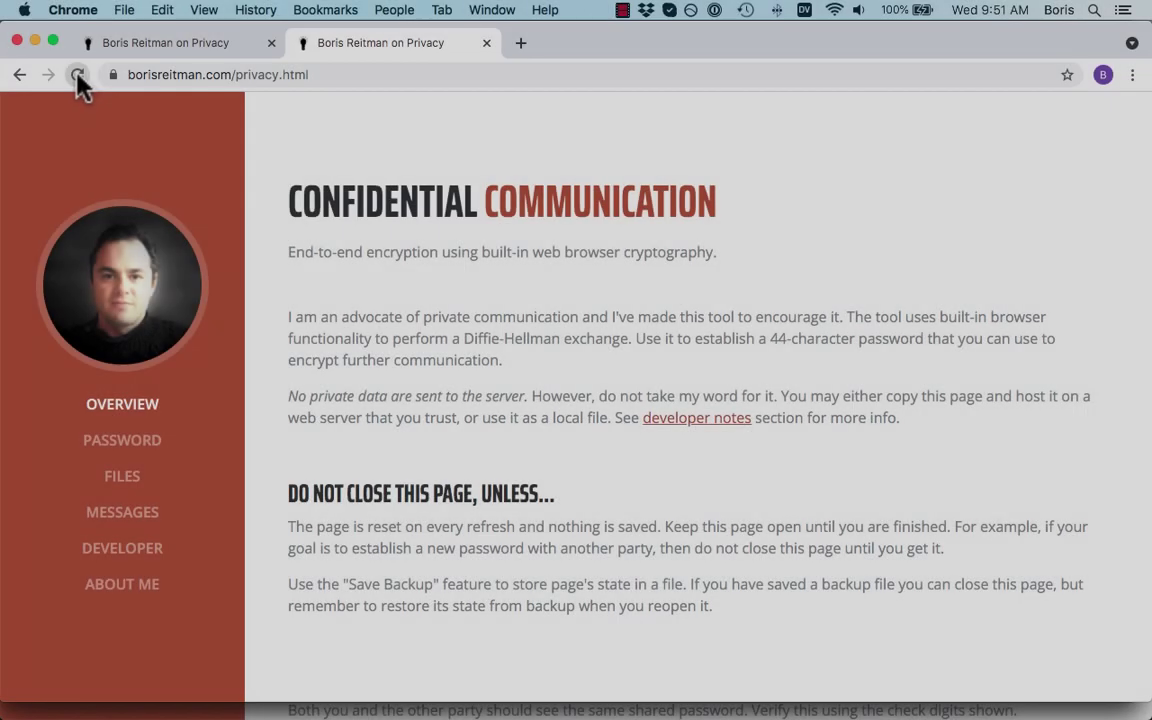
{"action": "left_click", "coordinate": [77, 74]}
Reload the first tab and scroll down to the Load Backup and Exchanging Codes sections
{"action": "left_click", "coordinate": [148, 38]}
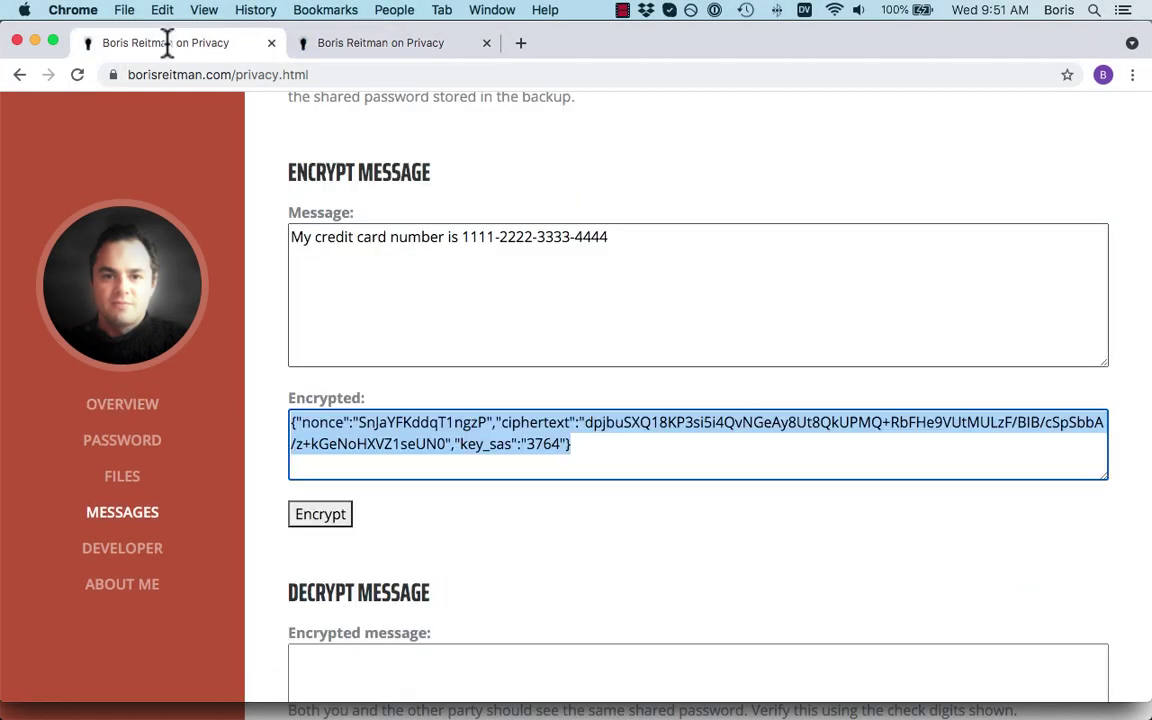
{"action": "left_click", "coordinate": [77, 74]}
{"action": "scroll", "coordinate": [150, 180], "scroll_direction": "down", "scroll_amount": 2}
{"action": "scroll", "coordinate": [148, 172], "scroll_direction": "down", "scroll_amount": 5}
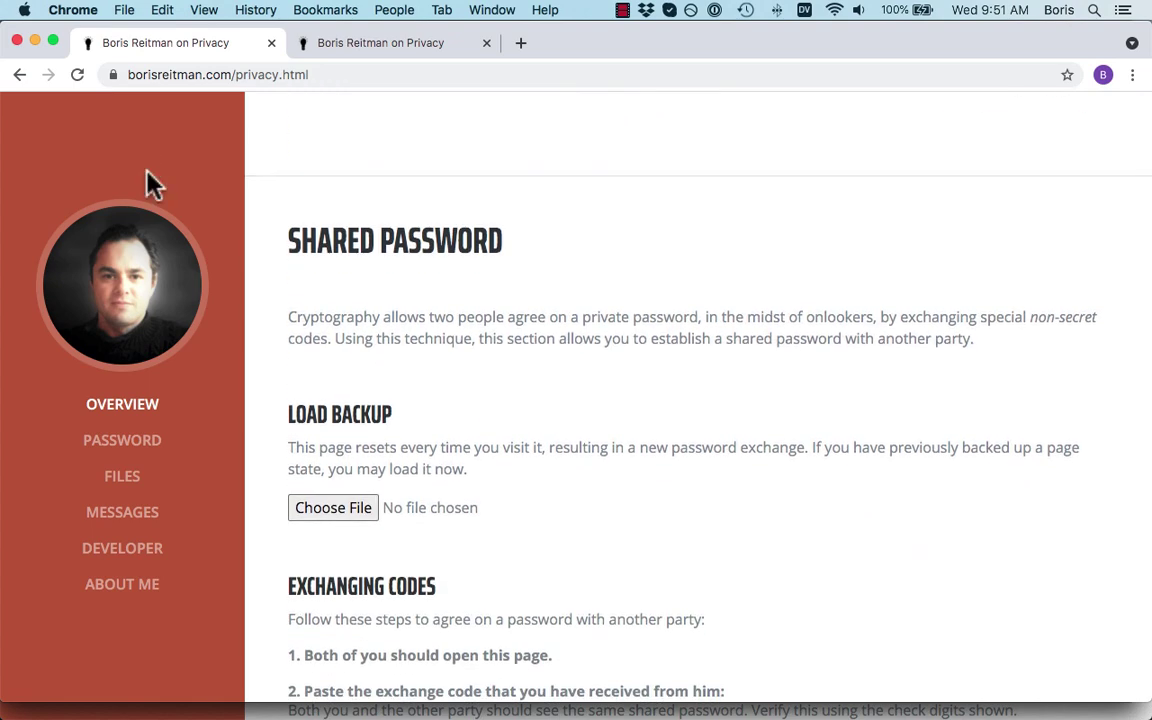
{"action": "scroll", "coordinate": [150, 183], "scroll_direction": "down", "scroll_amount": 4}
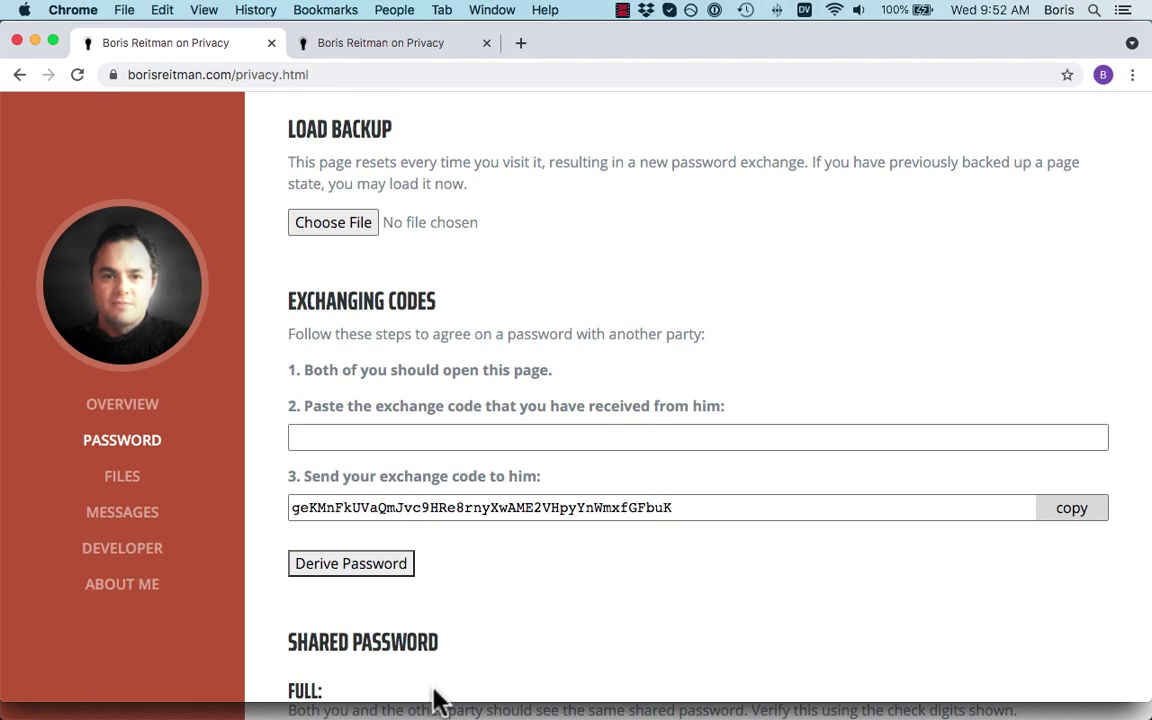
Download a page-state backup under the nickname 'bob' and dismiss the download shelf
{"action": "scroll", "coordinate": [435, 700], "scroll_direction": "down", "scroll_amount": 10}
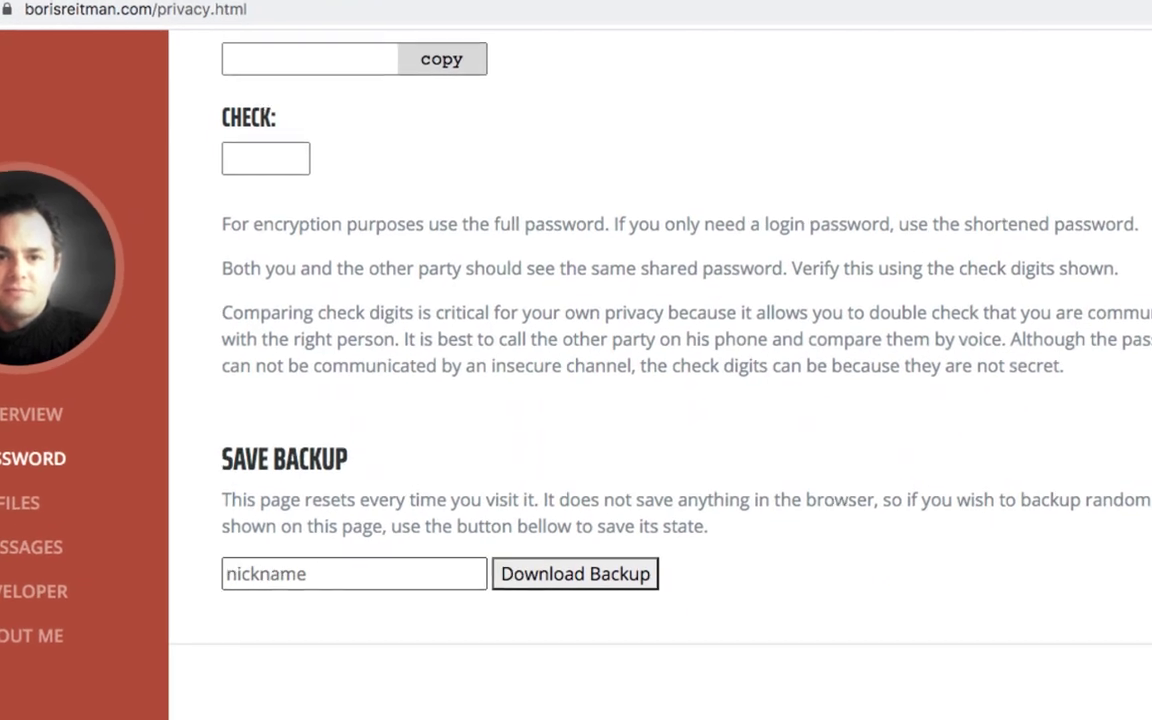
{"action": "left_click", "coordinate": [369, 557]}
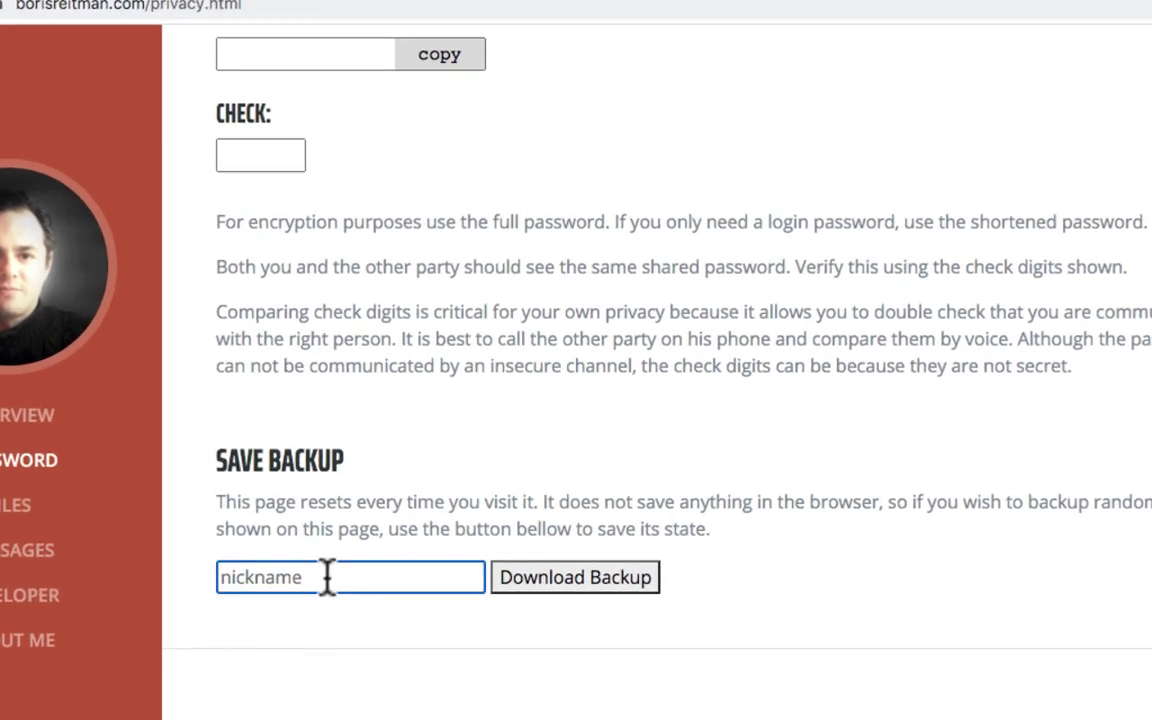
{"action": "type", "text": "bob"}
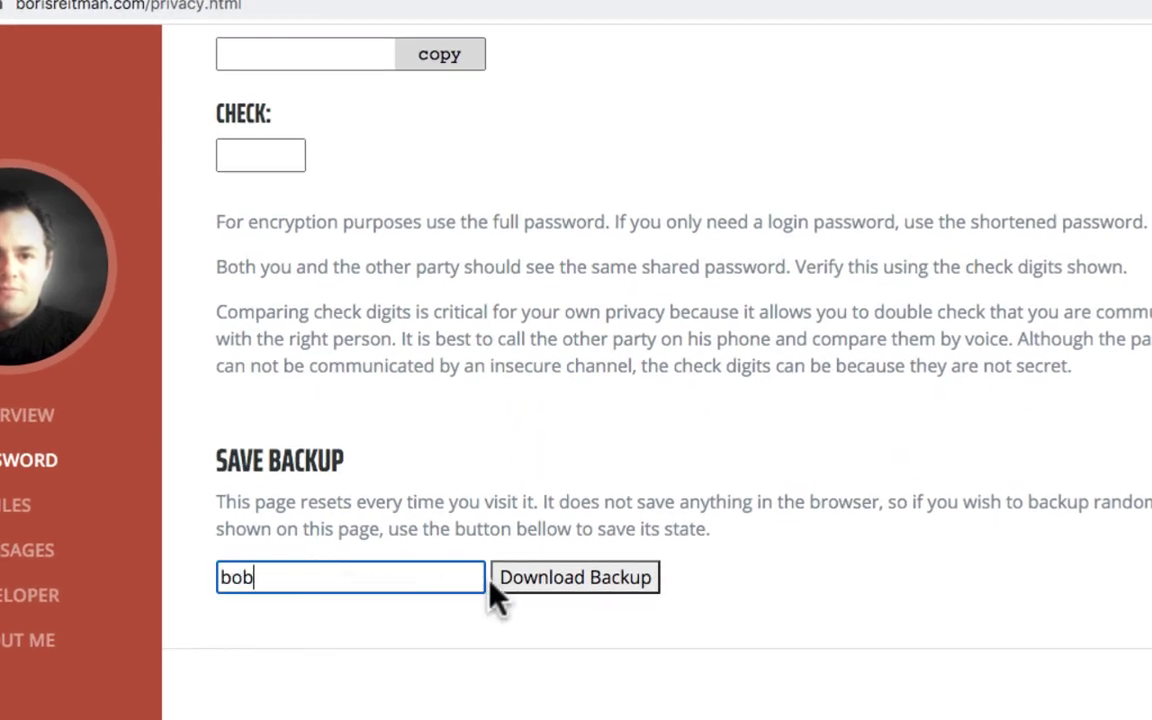
{"action": "left_click", "coordinate": [500, 585]}
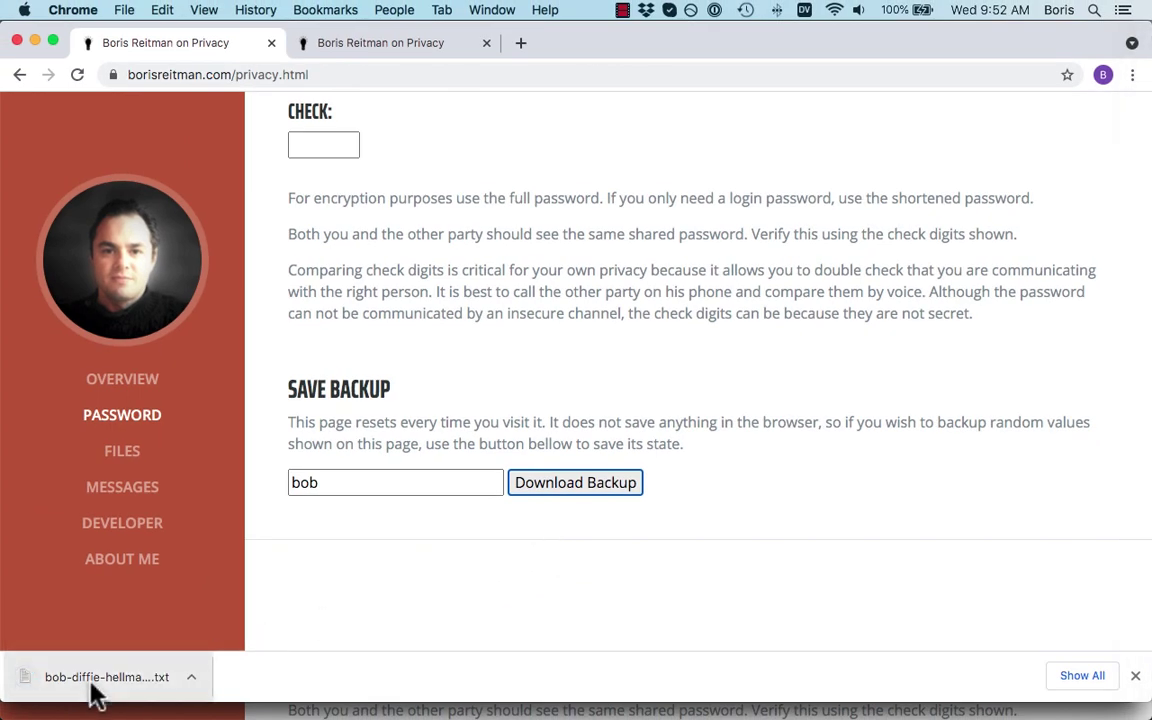
{"action": "scroll", "coordinate": [592, 580], "scroll_direction": "up", "scroll_amount": 10}
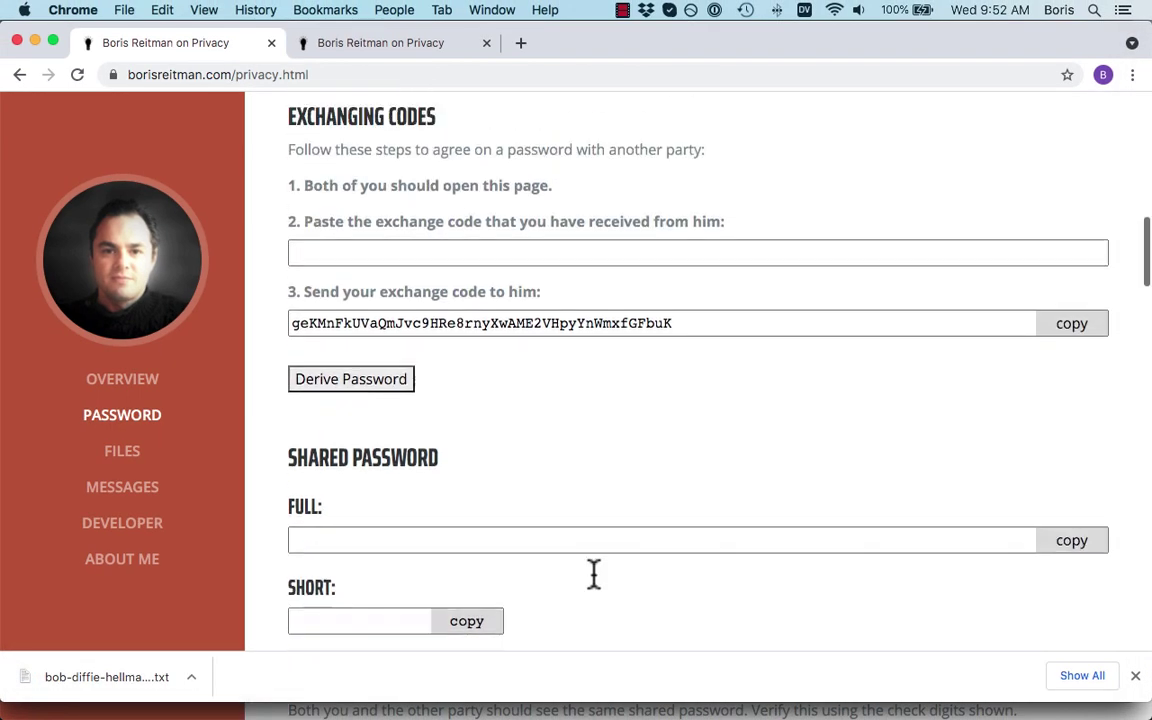
{"action": "scroll", "coordinate": [594, 573], "scroll_direction": "up", "scroll_amount": 5}
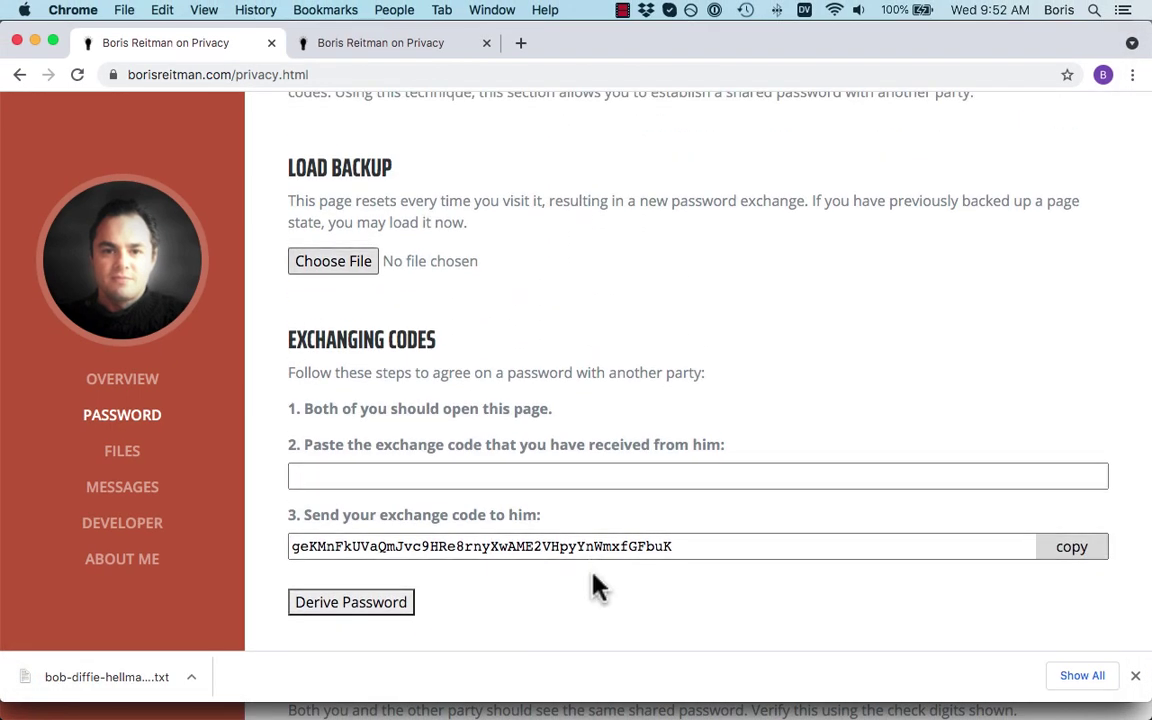
{"action": "left_click", "coordinate": [1136, 678]}
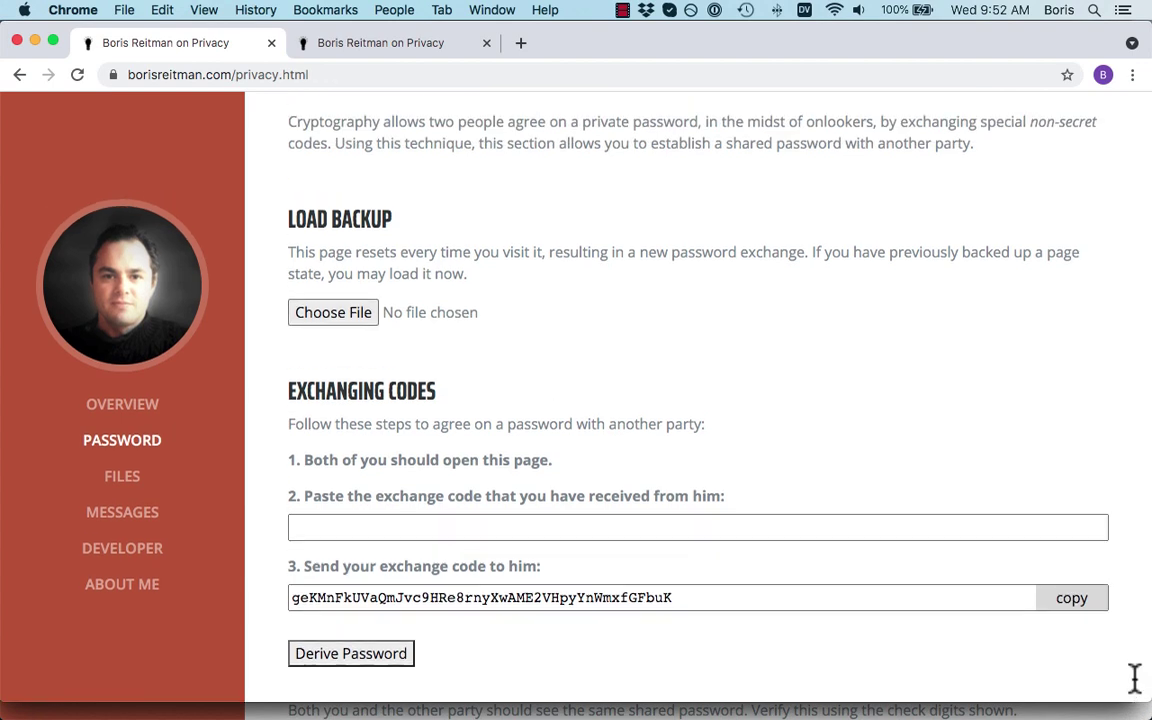
Reload the page to generate a fresh exchange code
{"action": "left_click", "coordinate": [77, 76]}
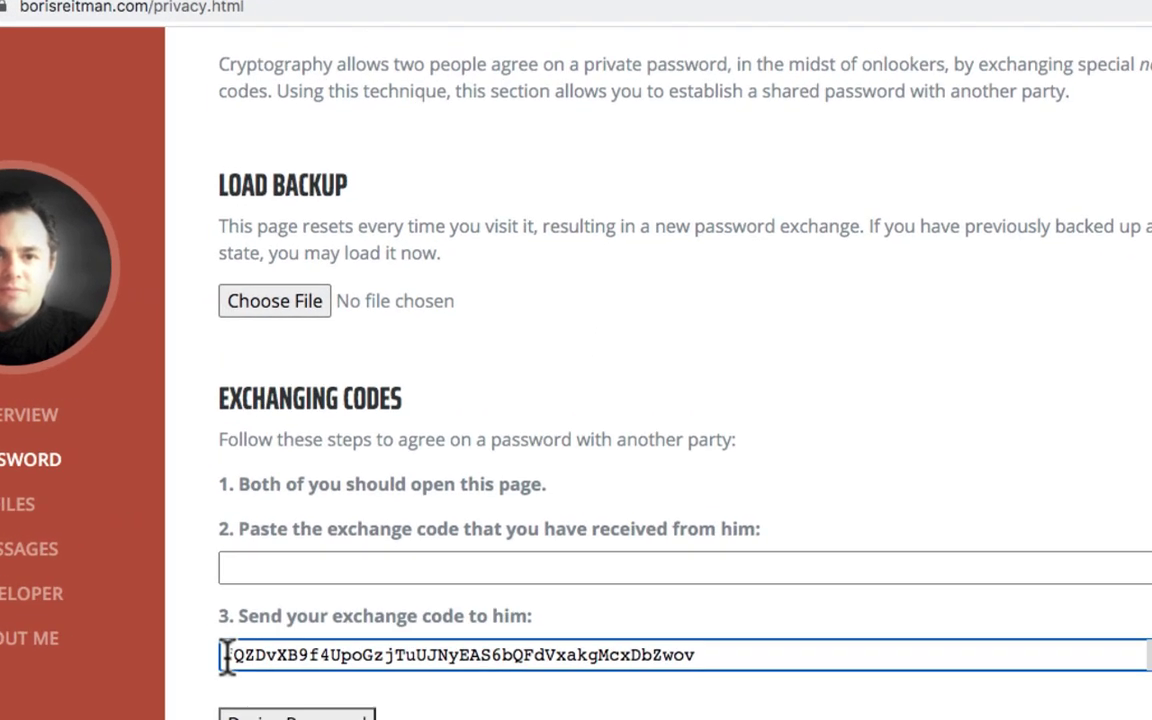
{"action": "left_click_drag", "start_coordinate": [274, 613], "coordinate": [760, 610]}
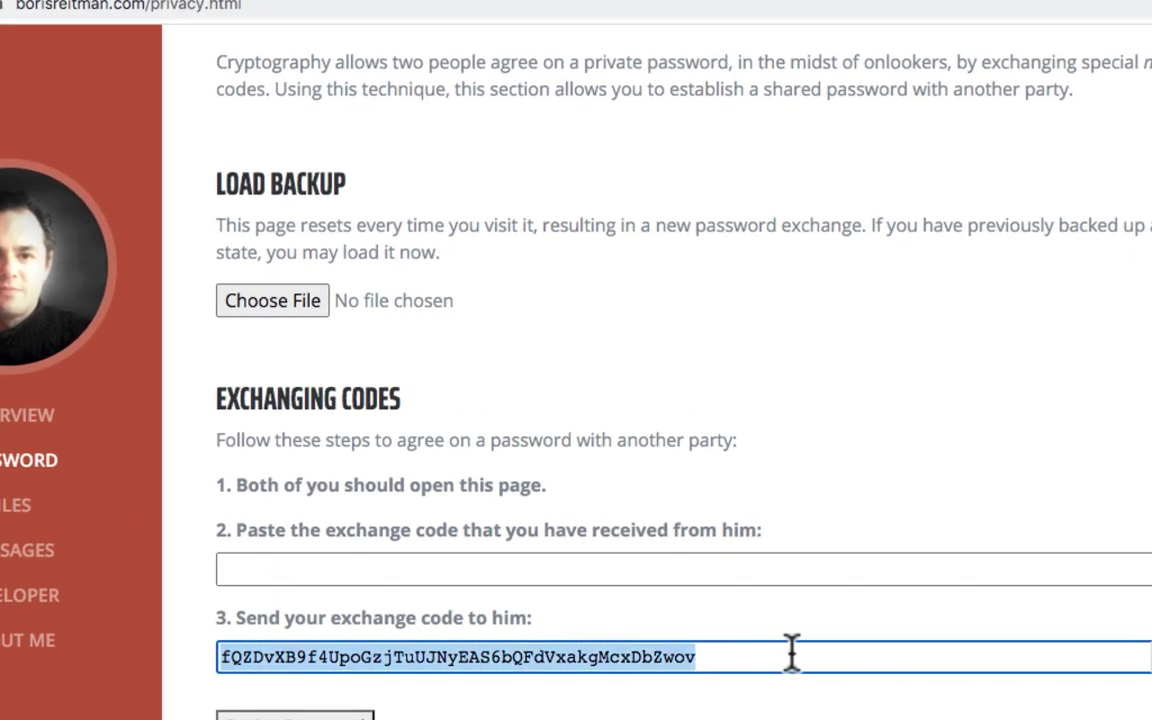
{"action": "left_click", "coordinate": [731, 663]}
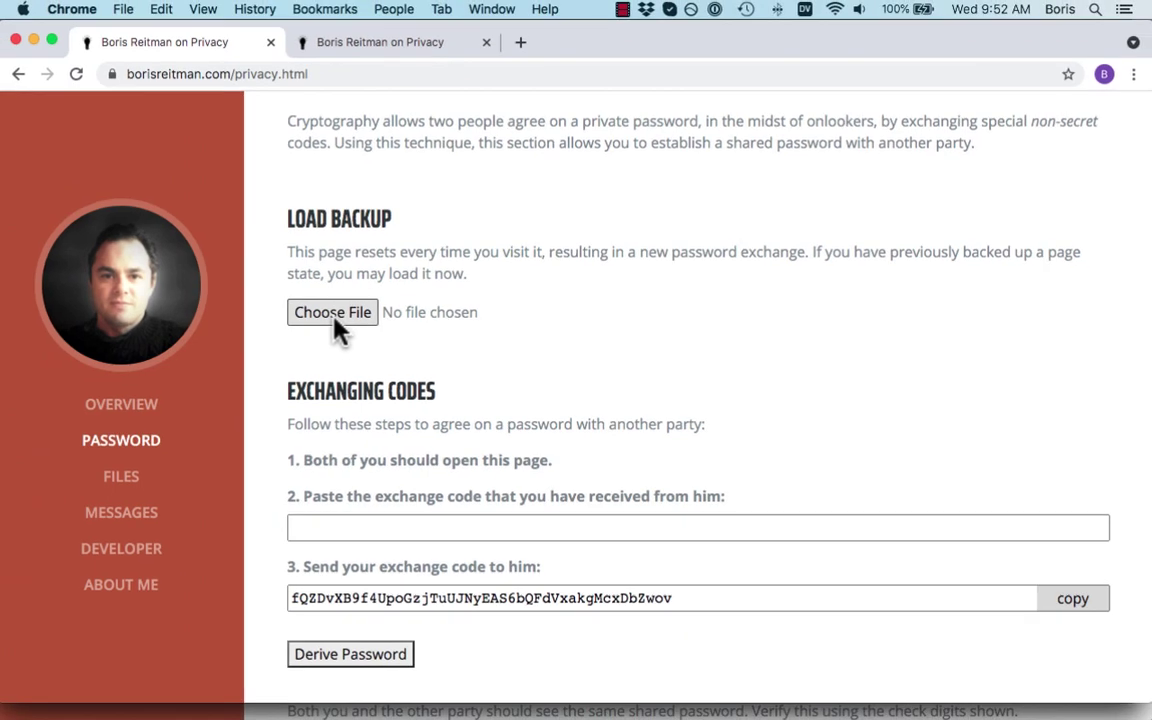
Restore the page state from the bob-diffie-hellma….txt backup file in Downloads
{"action": "left_click", "coordinate": [333, 313]}
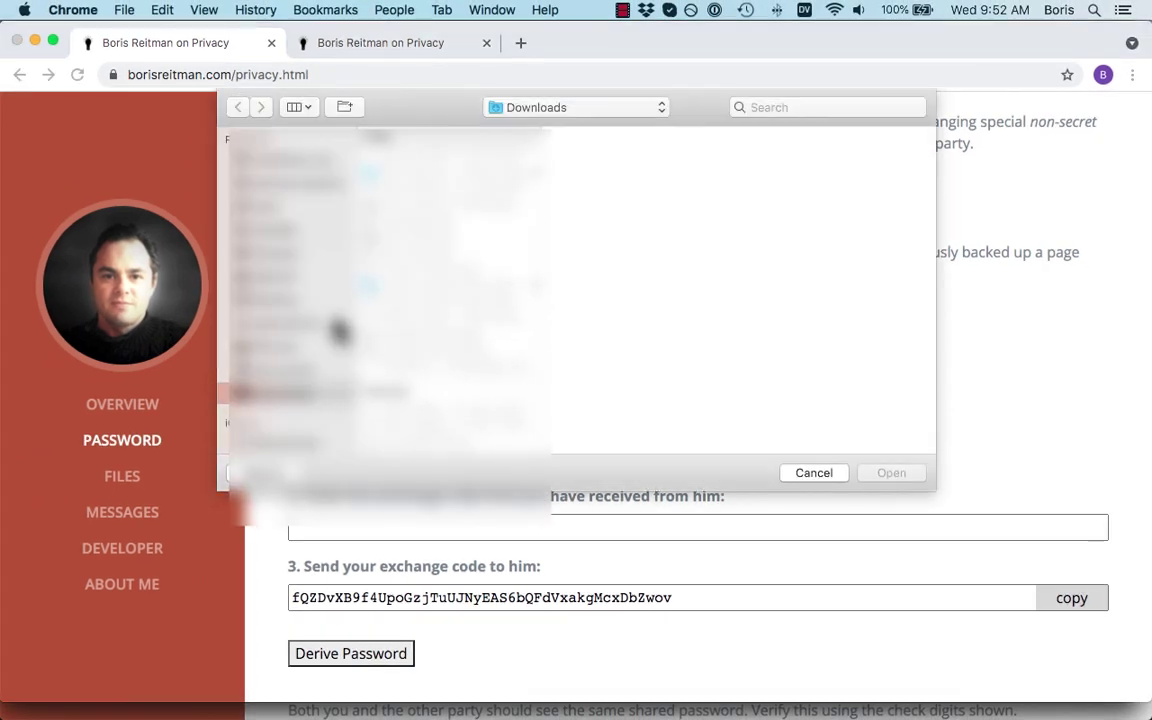
{"action": "scroll", "coordinate": [386, 296], "scroll_direction": "down", "scroll_amount": 8}
{"action": "left_click_drag", "start_coordinate": [536, 153], "coordinate": [530, 482]}
{"action": "left_click", "coordinate": [891, 473]}
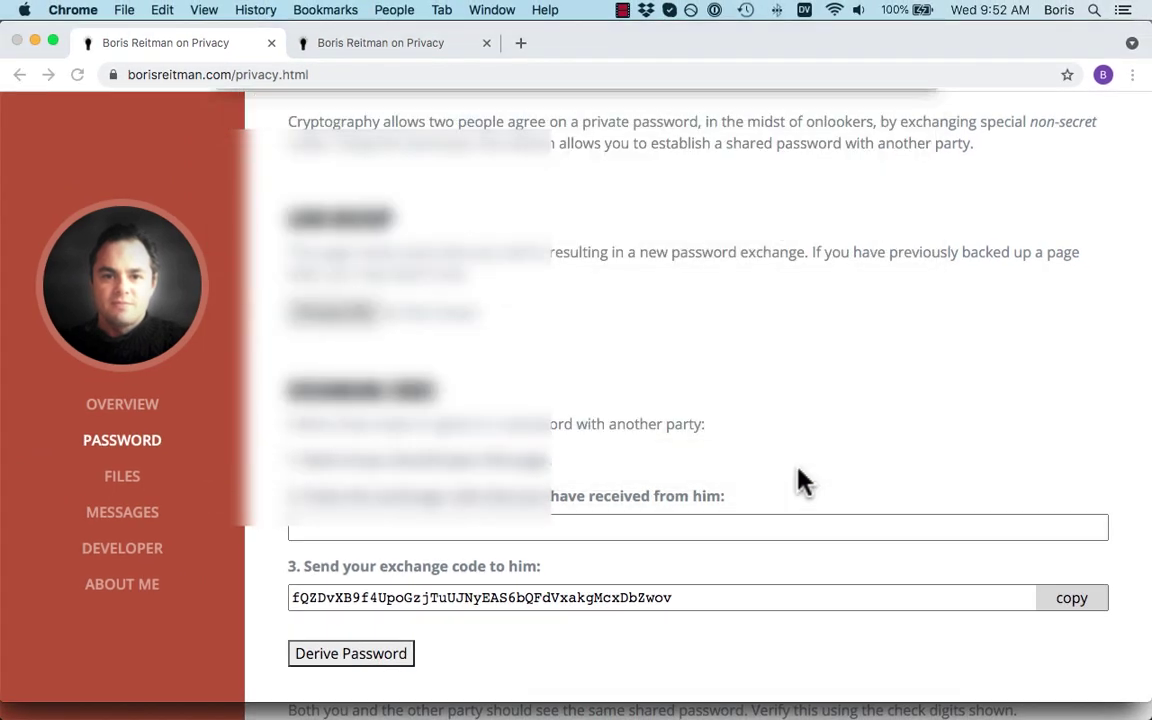
{"action": "scroll", "coordinate": [777, 689], "scroll_direction": "down", "scroll_amount": 3}
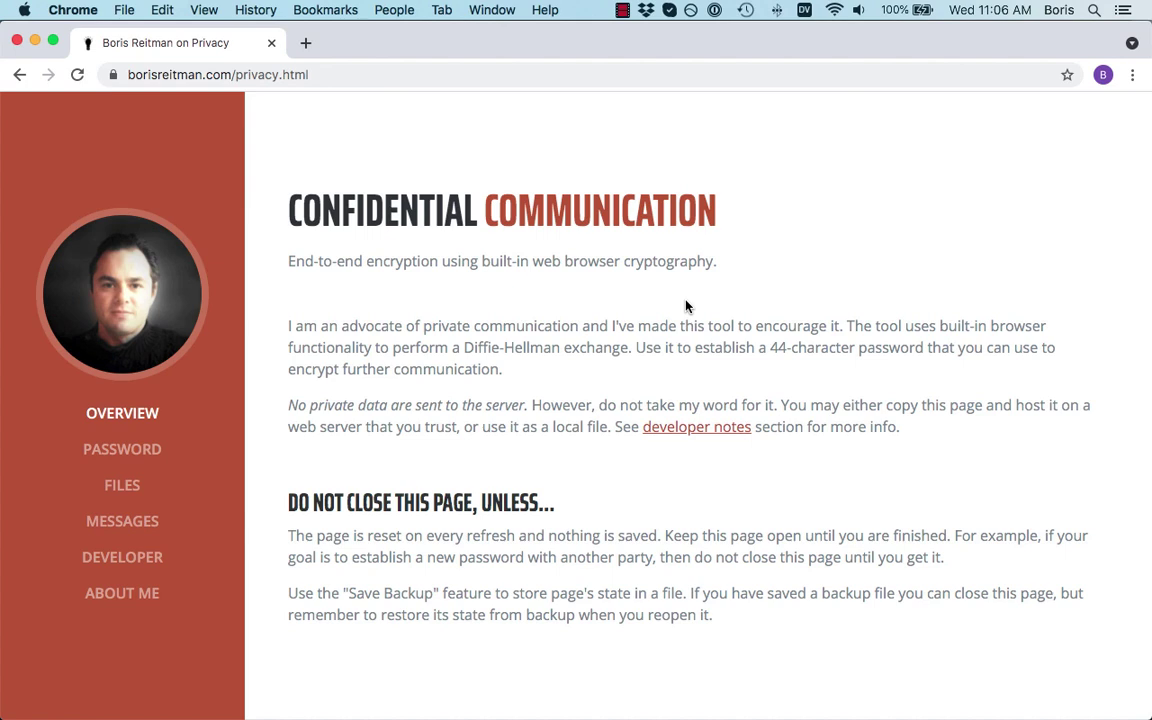
{"action": "scroll", "coordinate": [576, 314], "scroll_direction": "down", "scroll_amount": 10}
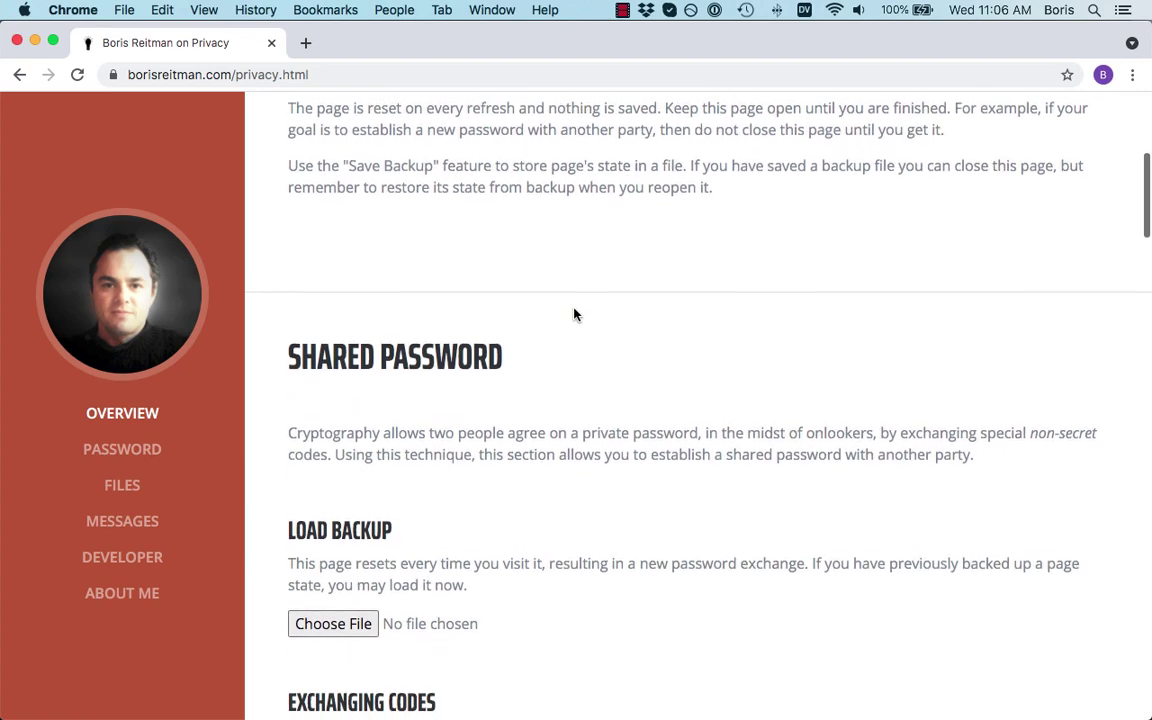
{"action": "scroll", "coordinate": [575, 314], "scroll_direction": "up", "scroll_amount": 10}
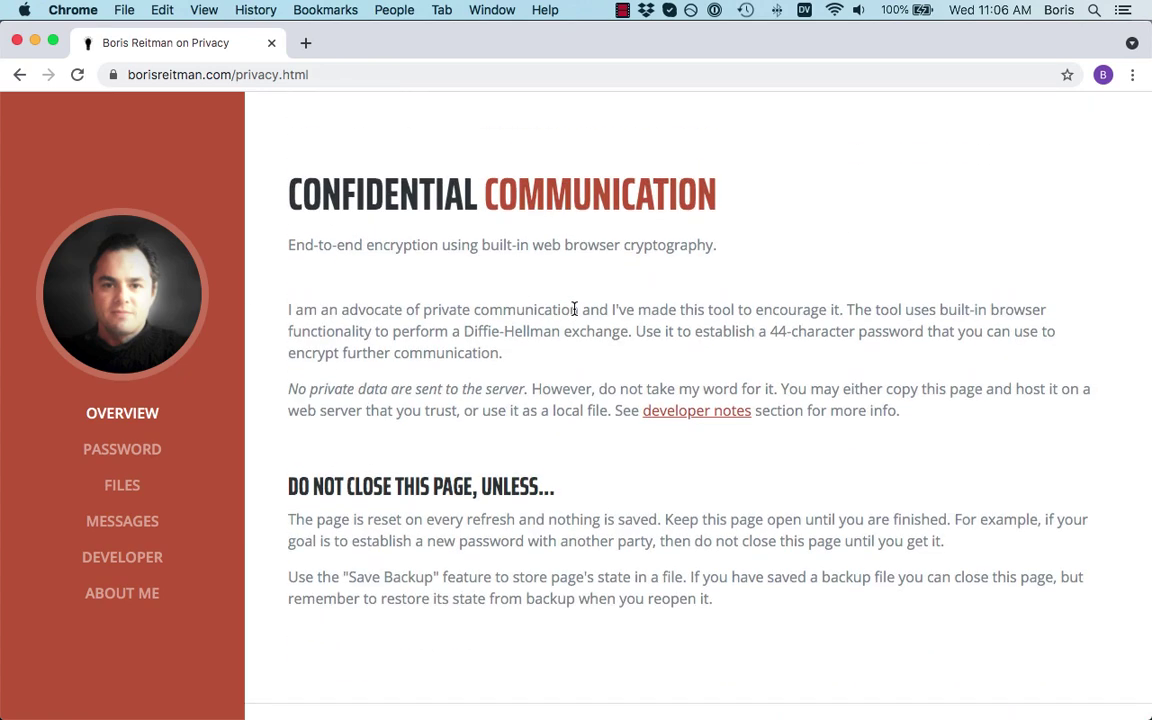
{"action": "scroll", "coordinate": [575, 309], "scroll_direction": "up", "scroll_amount": 1}
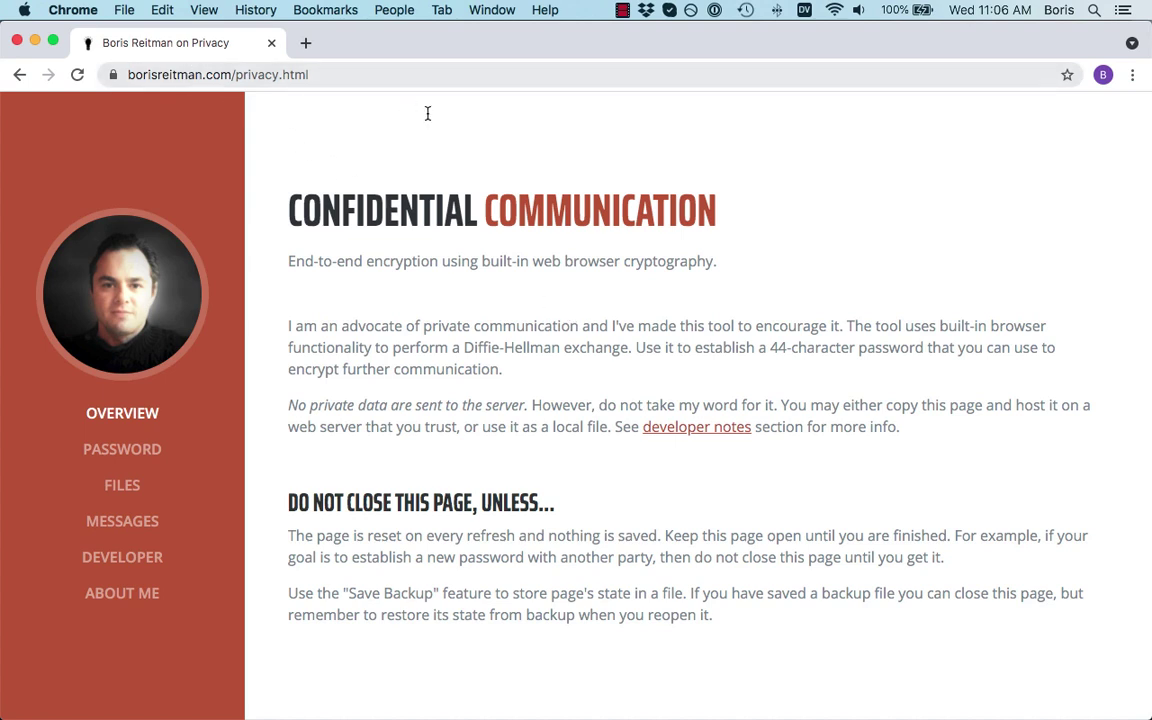
Save the page to Downloads as 'Webpage, Complete' and open the saved local copy
{"action": "left_click", "coordinate": [124, 10]}
{"action": "left_click", "coordinate": [176, 182]}
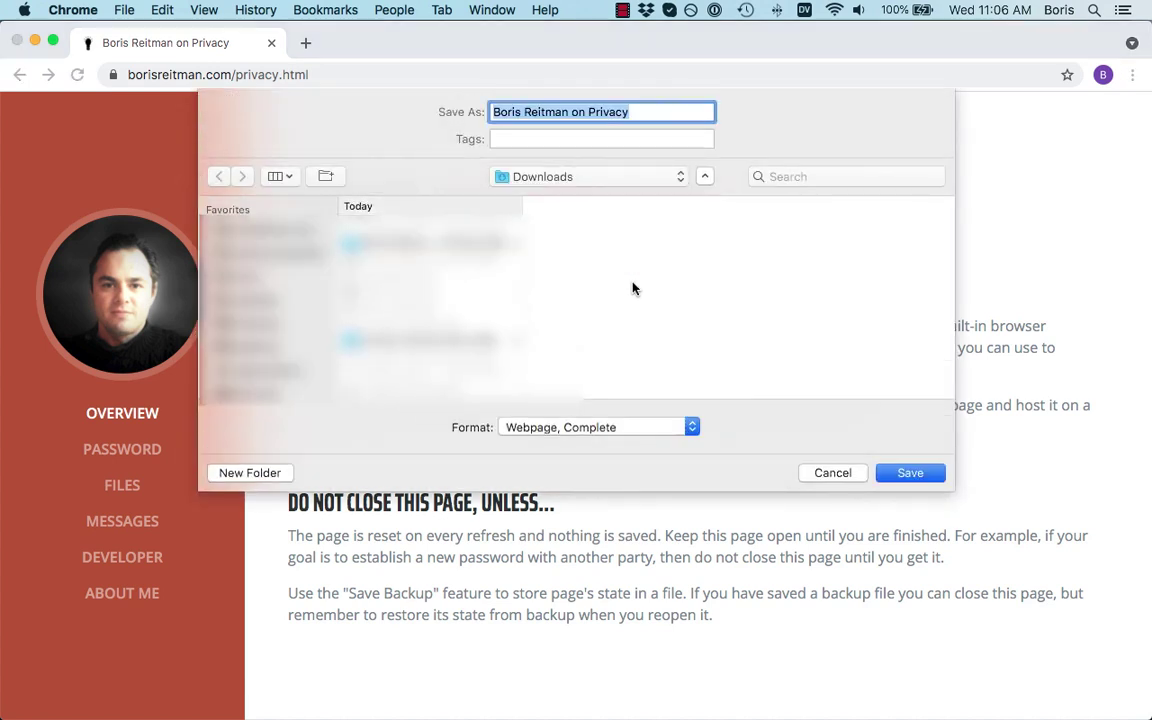
{"action": "left_click", "coordinate": [612, 428]}
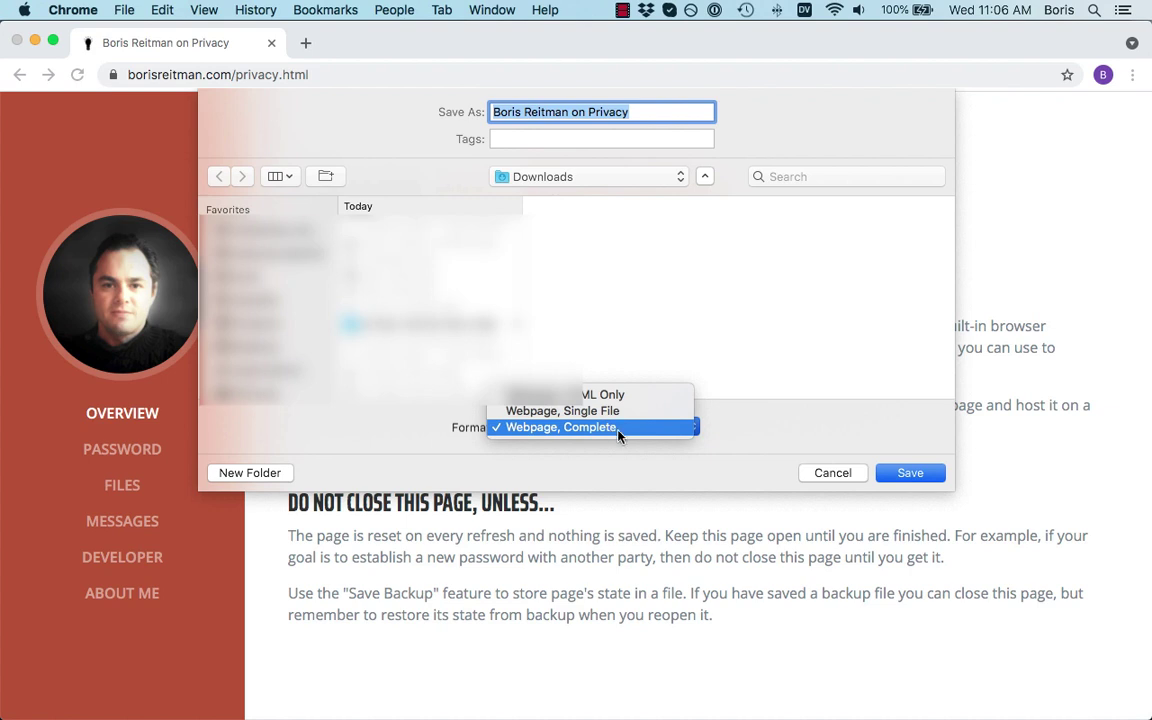
{"action": "left_click", "coordinate": [618, 433]}
{"action": "left_click", "coordinate": [918, 478]}
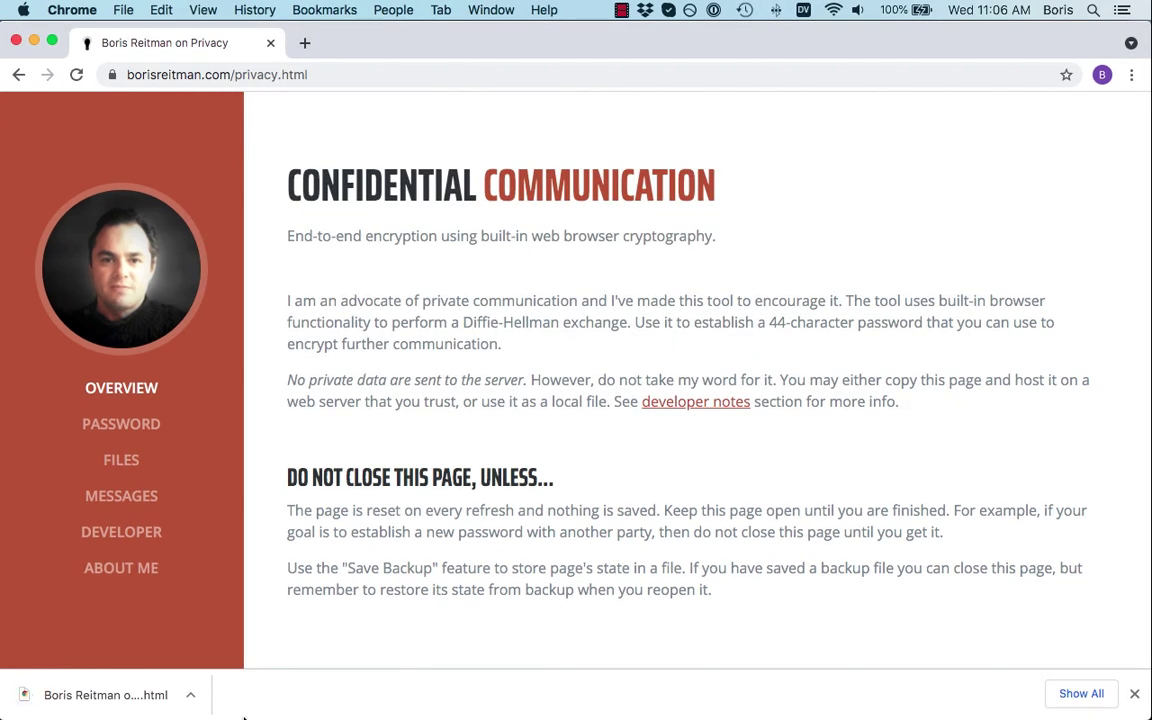
{"action": "left_click", "coordinate": [120, 696]}
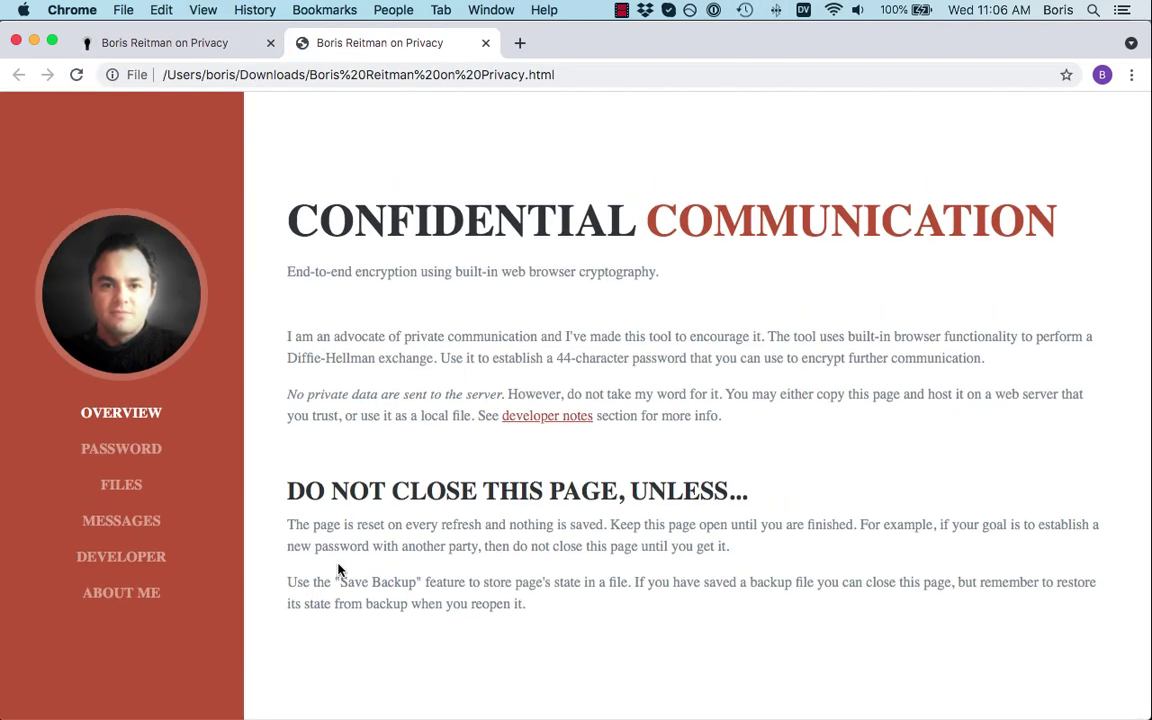
{"action": "scroll", "coordinate": [396, 453], "scroll_direction": "down", "scroll_amount": 10}
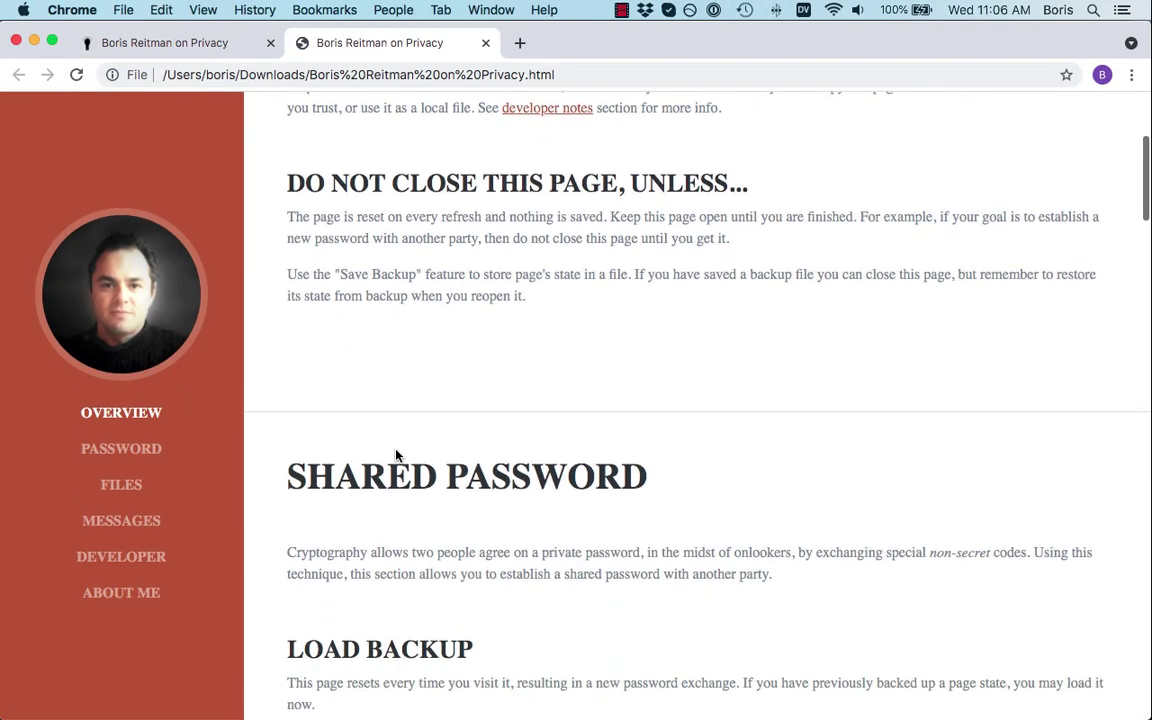
{"action": "scroll", "coordinate": [396, 451], "scroll_direction": "down", "scroll_amount": 13}
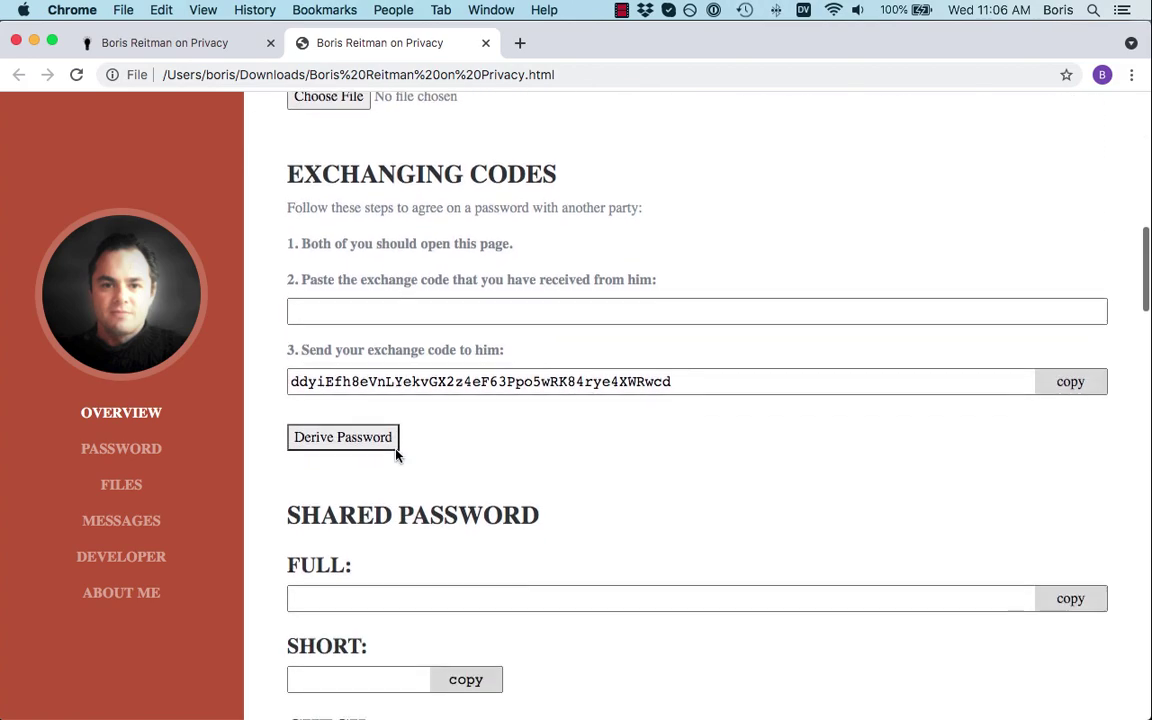
{"action": "scroll", "coordinate": [396, 453], "scroll_direction": "up", "scroll_amount": 20}
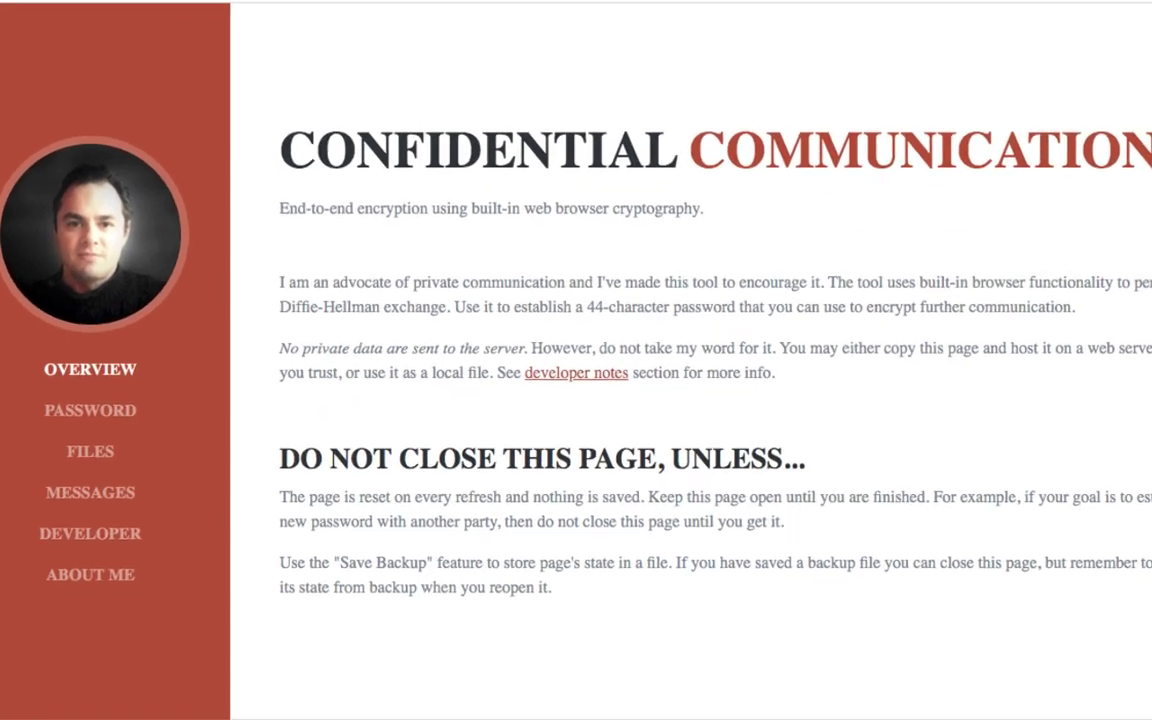
{"action": "key", "text": "super+Tab"}
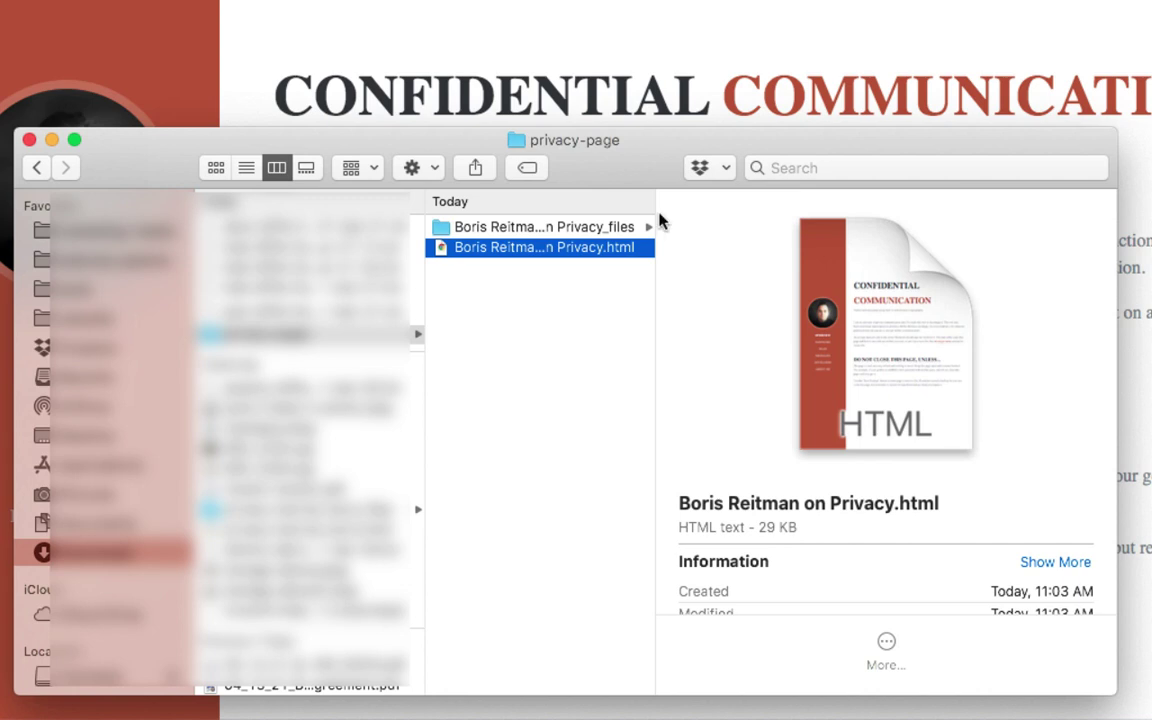
{"action": "left_click", "coordinate": [470, 228]}
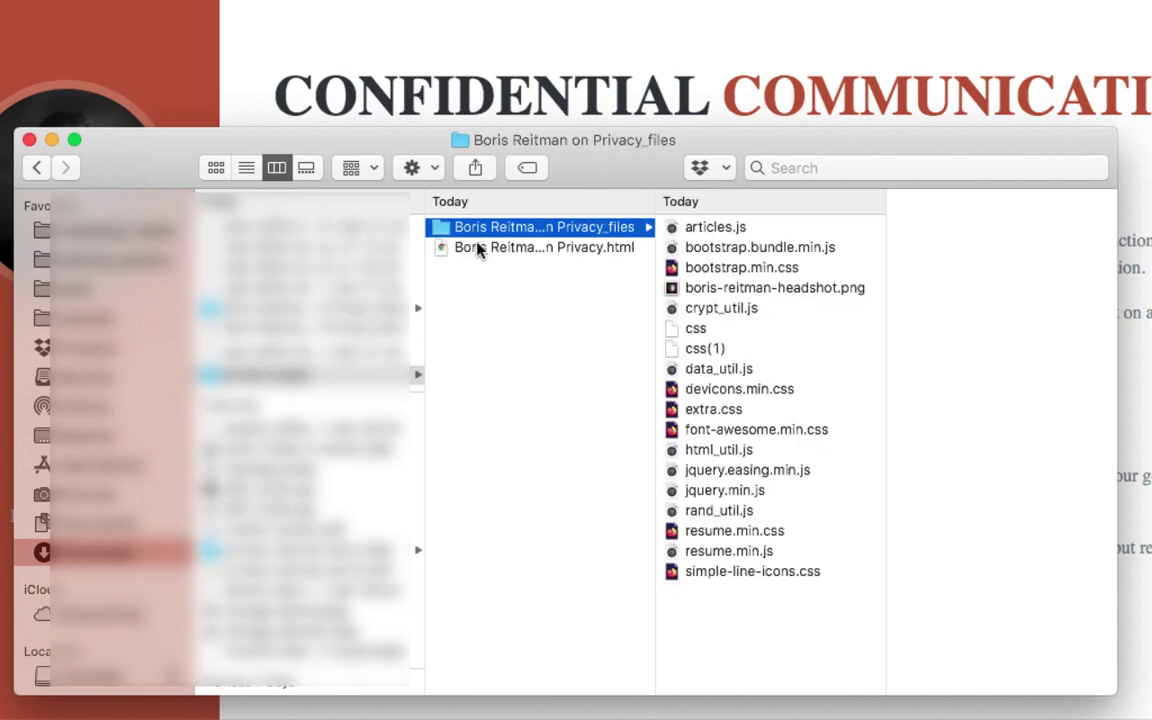
{"action": "left_click", "coordinate": [478, 249]}
{"action": "left_click", "coordinate": [482, 229]}
{"action": "left_click", "coordinate": [494, 249]}
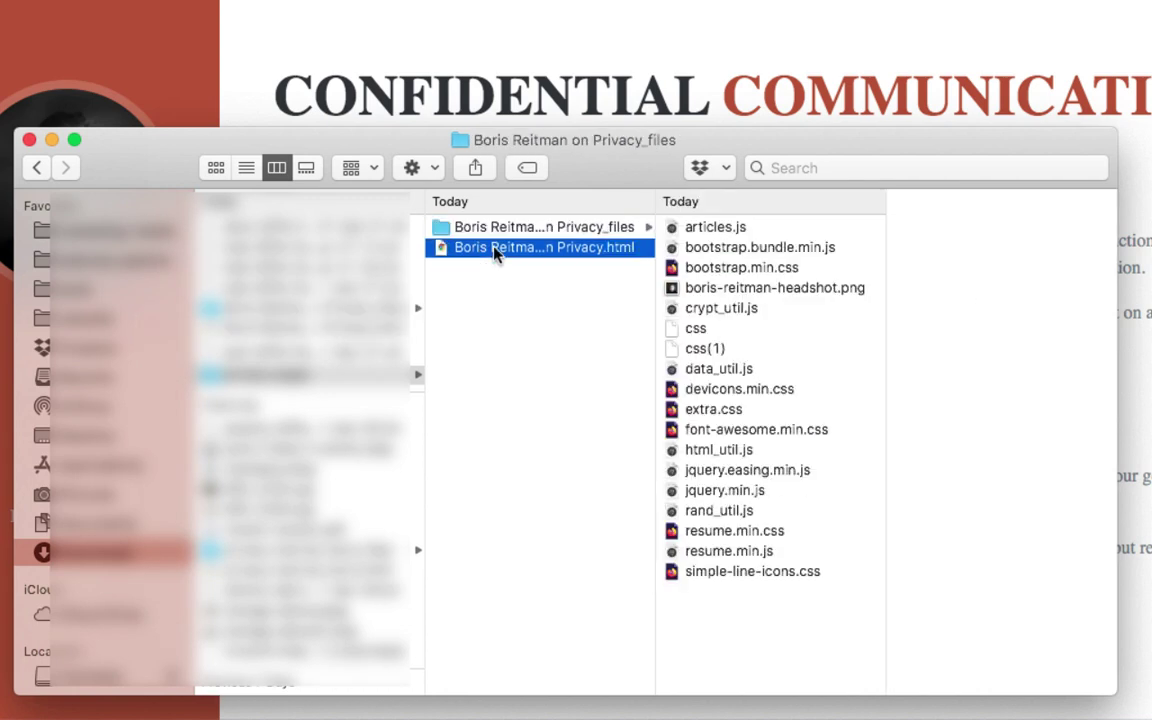
{"action": "left_click", "coordinate": [494, 252]}
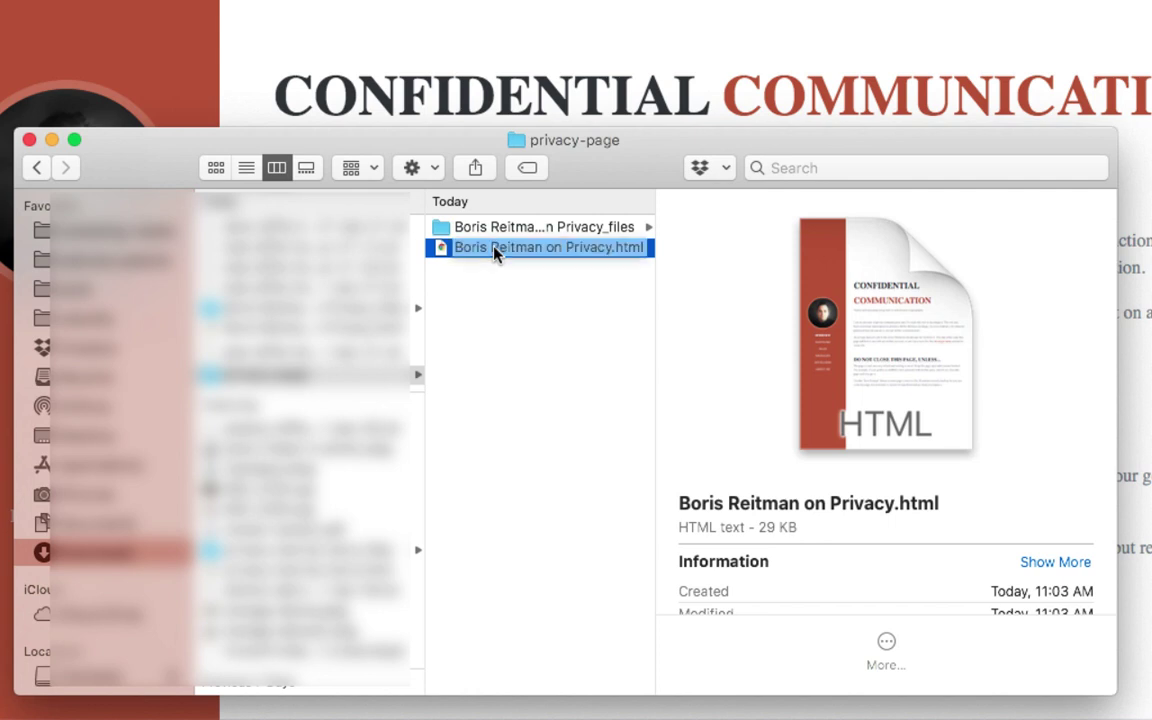
{"action": "left_click", "coordinate": [493, 232]}
{"action": "left_click", "coordinate": [492, 235]}
{"action": "left_click", "coordinate": [834, 240]}
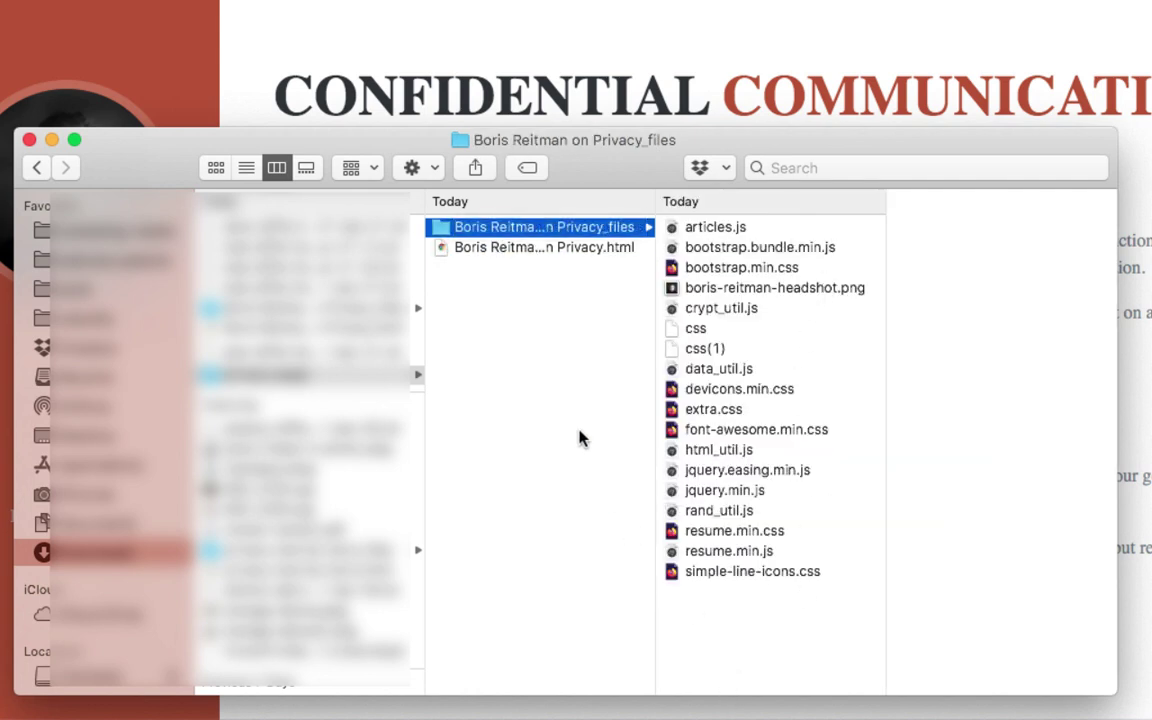
{"action": "left_click", "coordinate": [530, 249]}
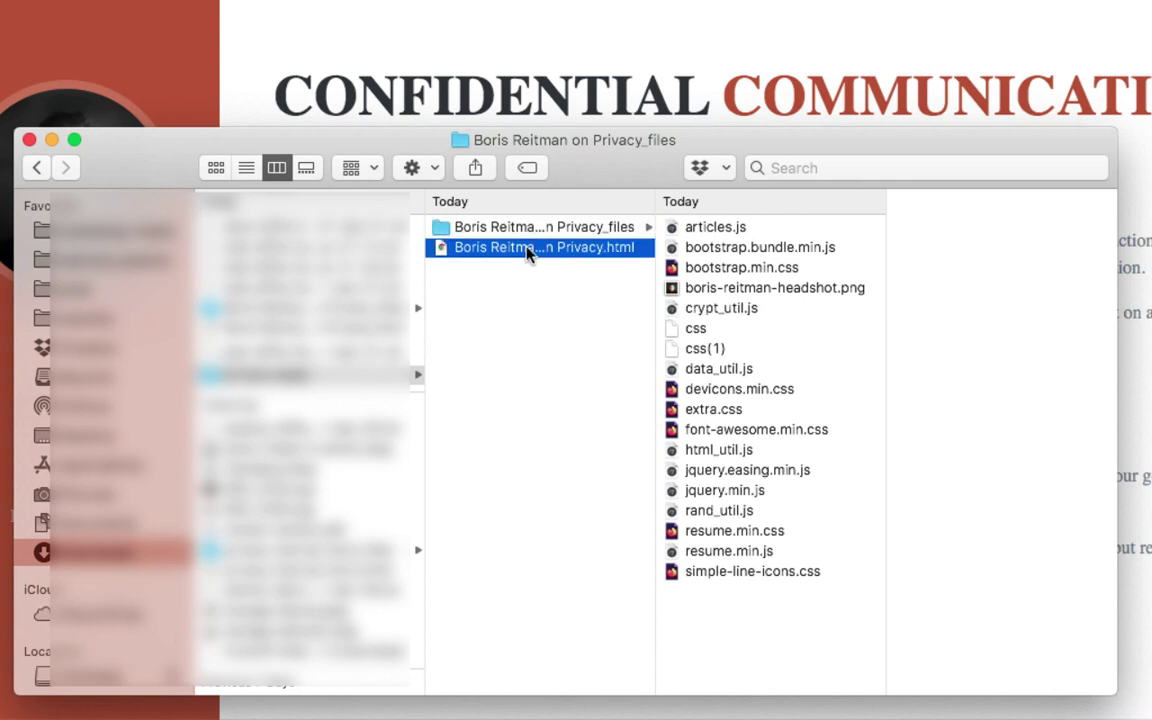